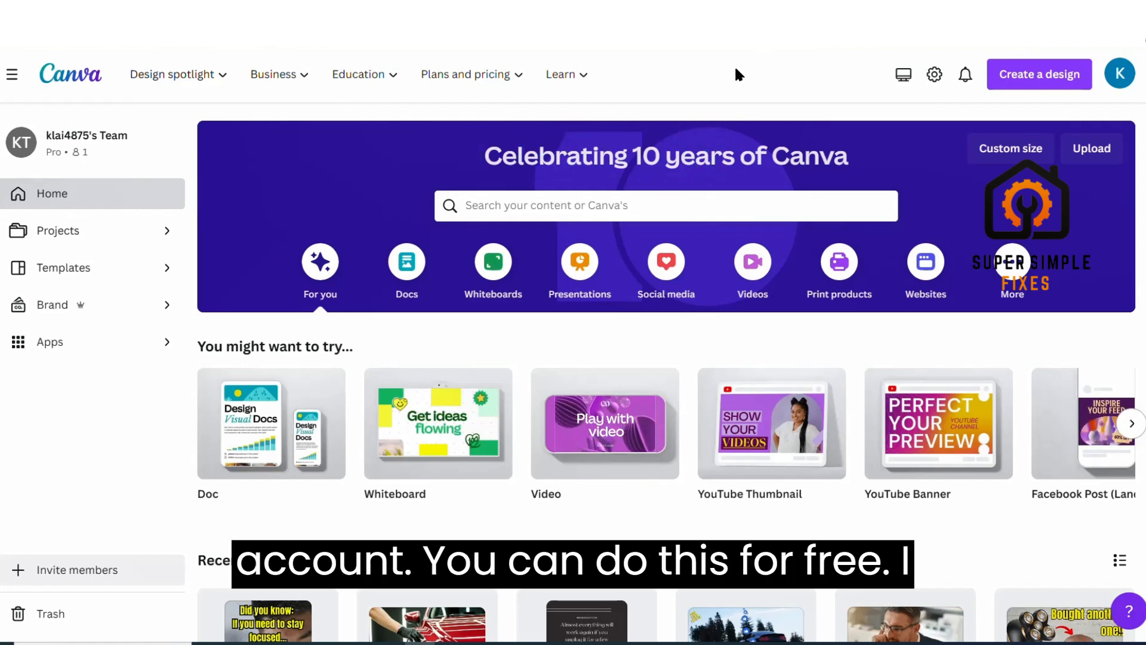
Create a blank TikTok Video design from the social media formats and add two more blank 5-second pages.
mouse_move(466, 74)
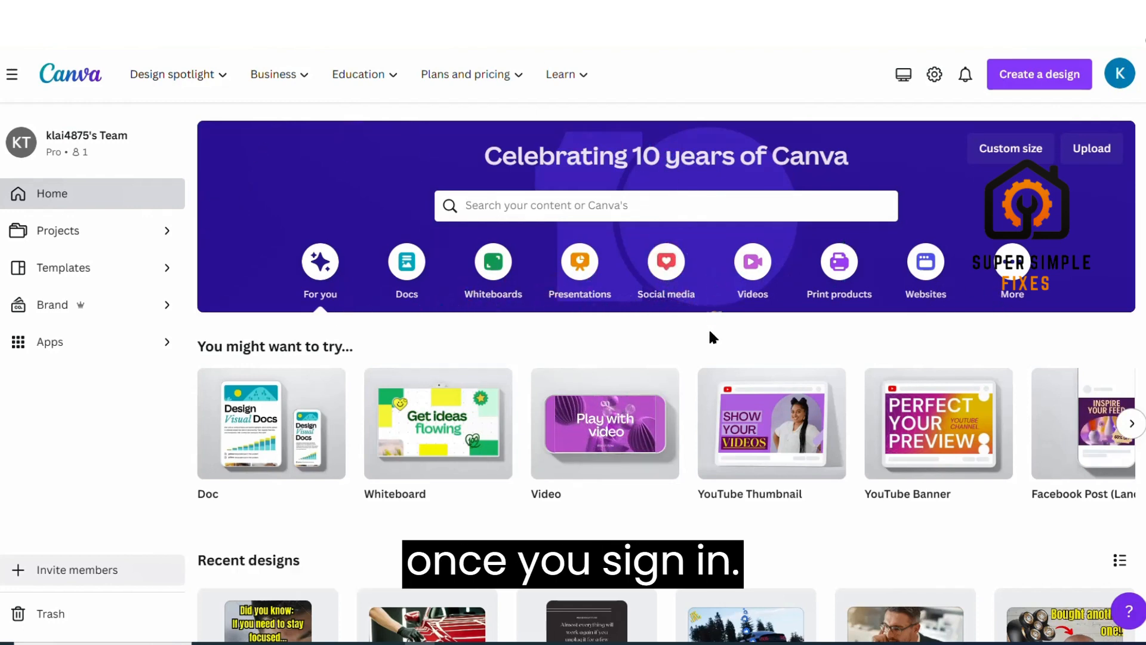
left_click(667, 263)
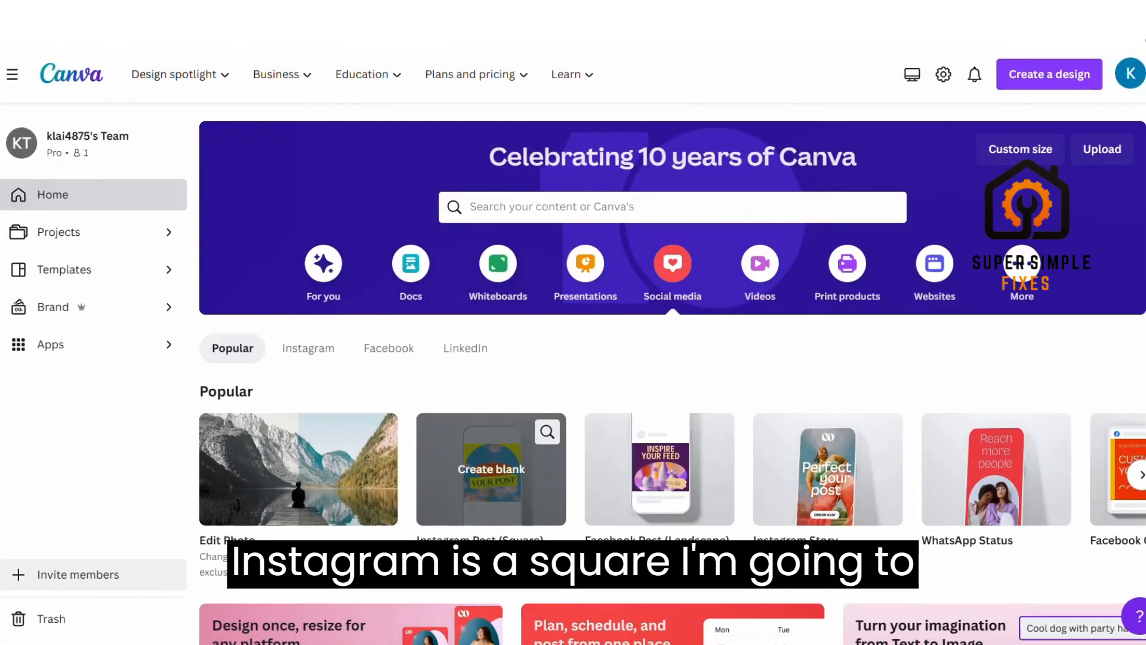
left_click(1142, 474)
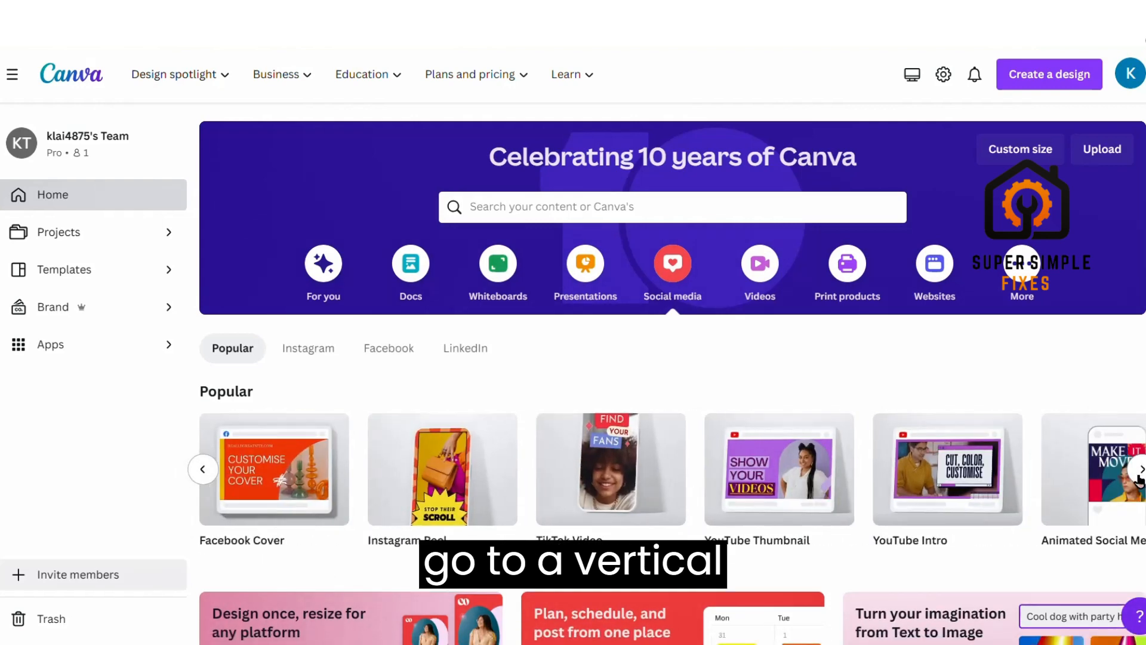
left_click(613, 467)
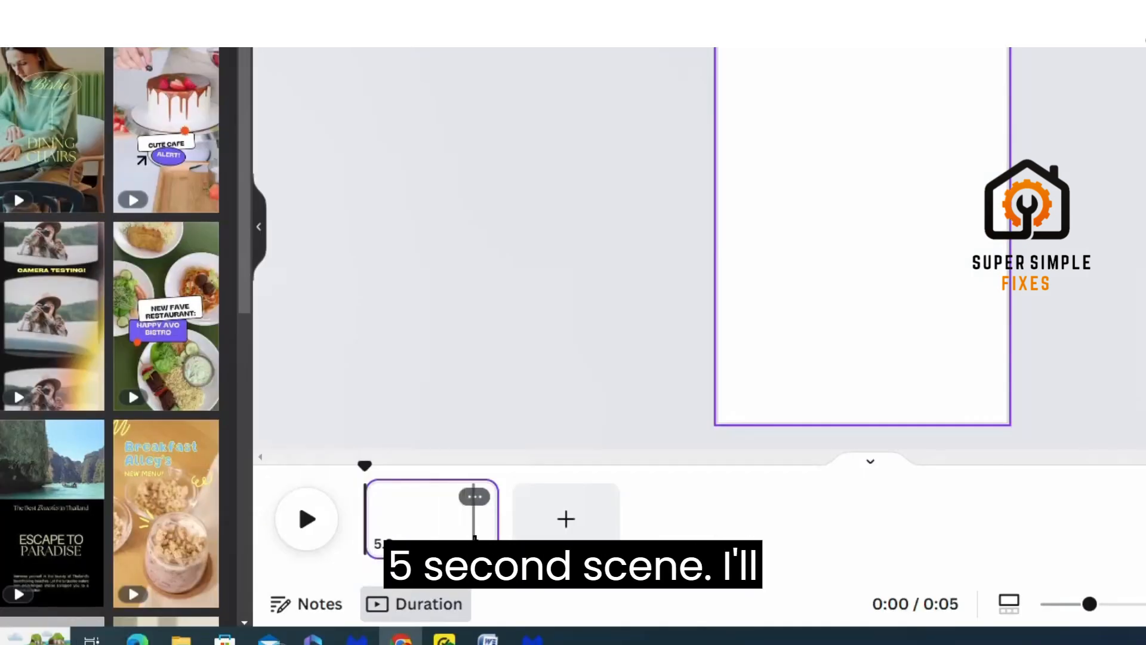
left_click(565, 514)
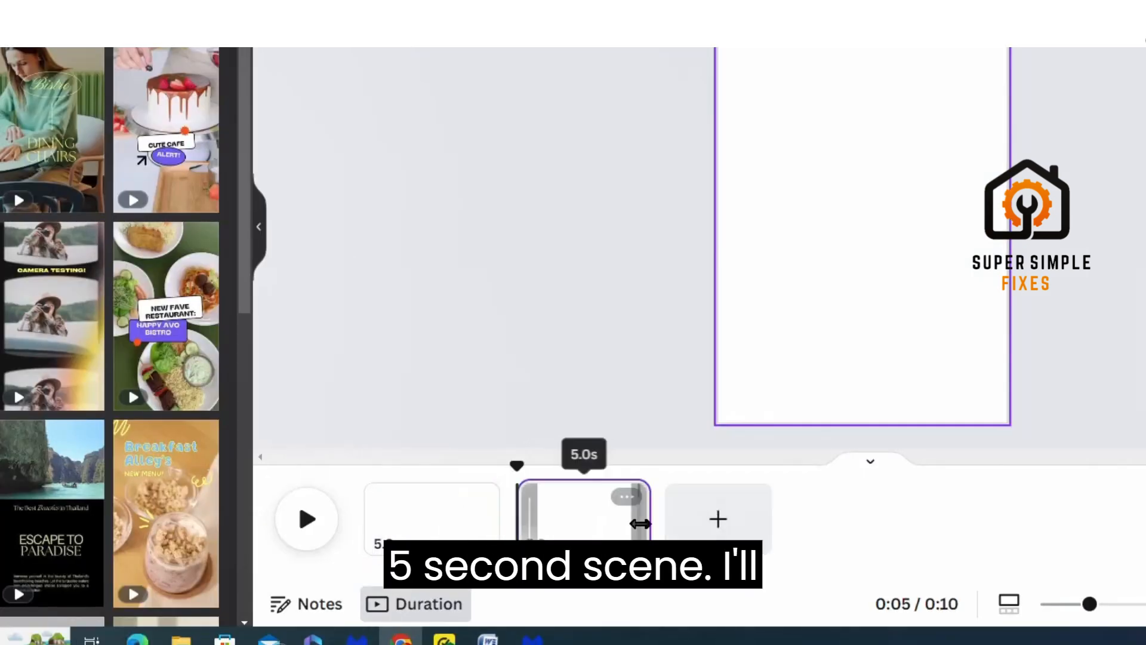
left_click(719, 518)
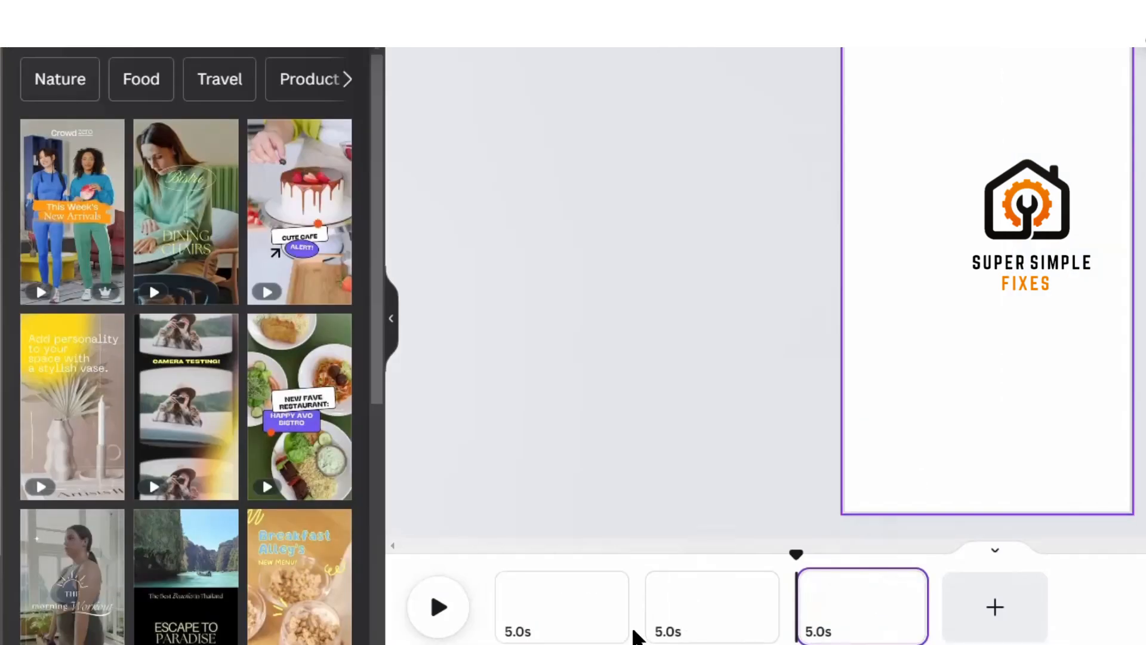
Apply the Dissolve transition between the first and second pages and between the second and third pages.
mouse_move(507, 546)
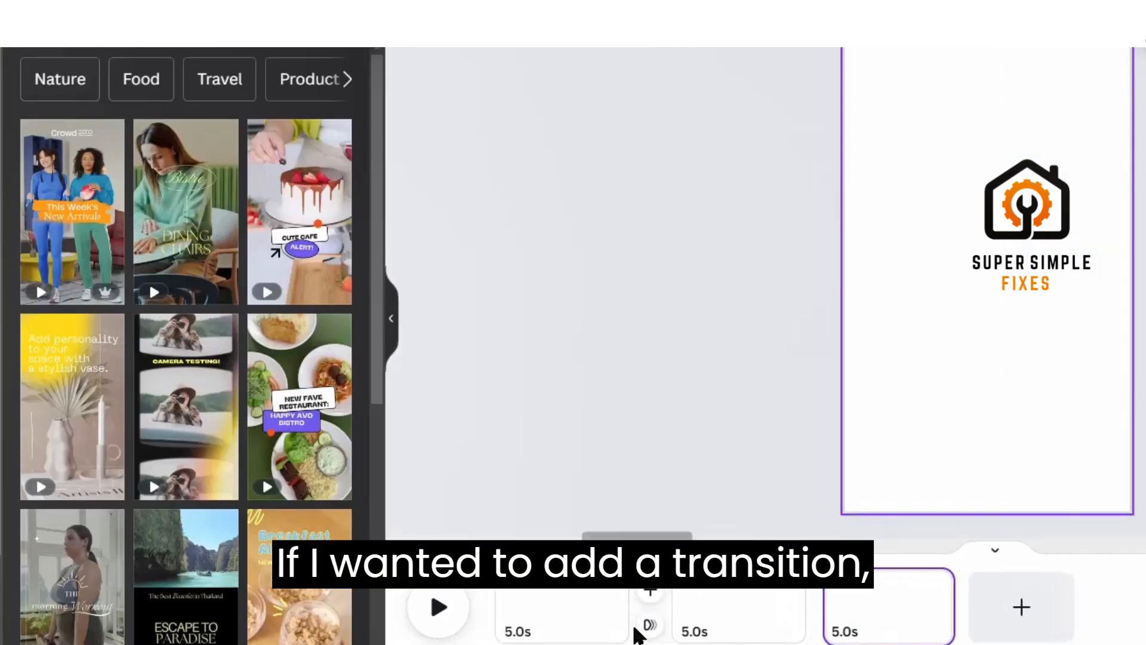
left_click(648, 626)
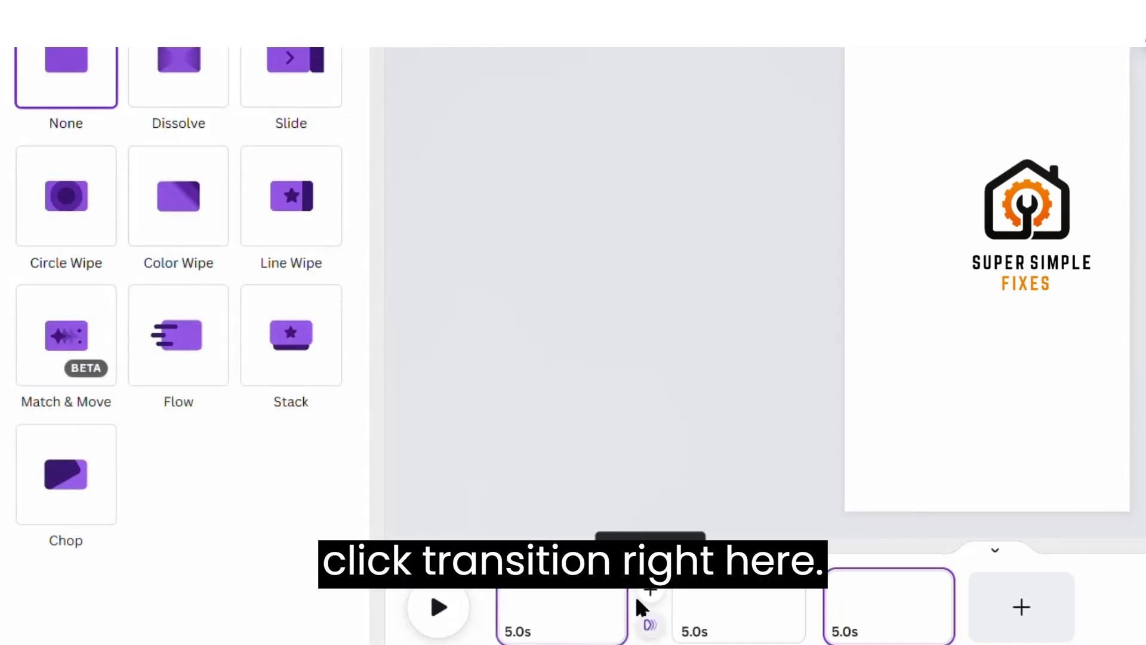
left_click(194, 84)
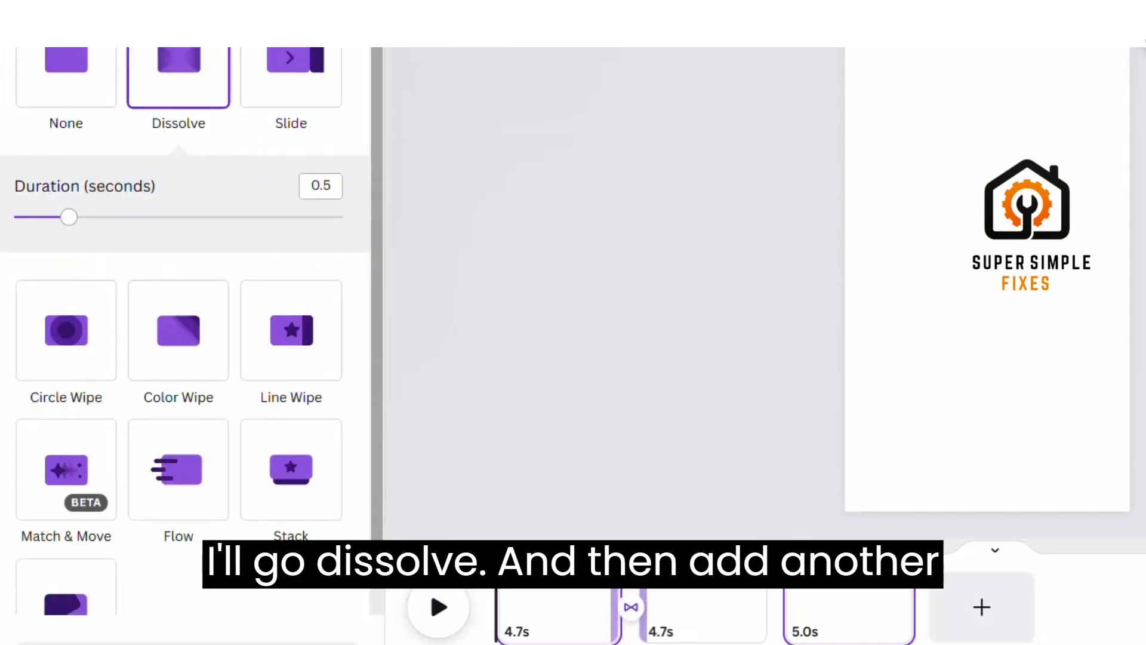
left_click(786, 626)
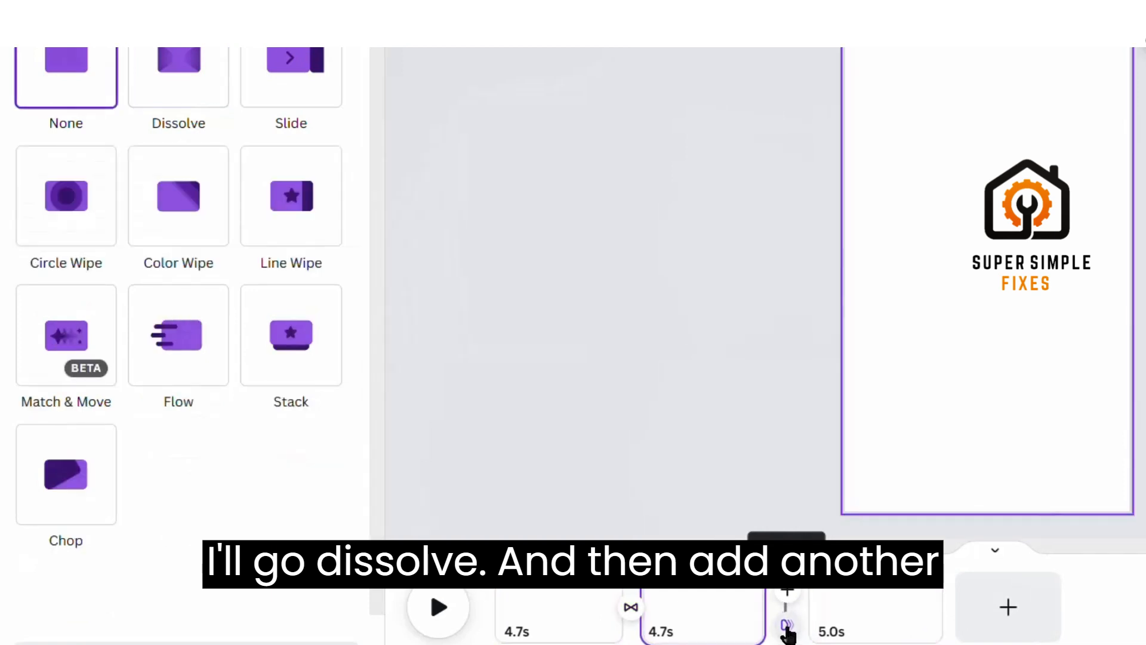
left_click(179, 78)
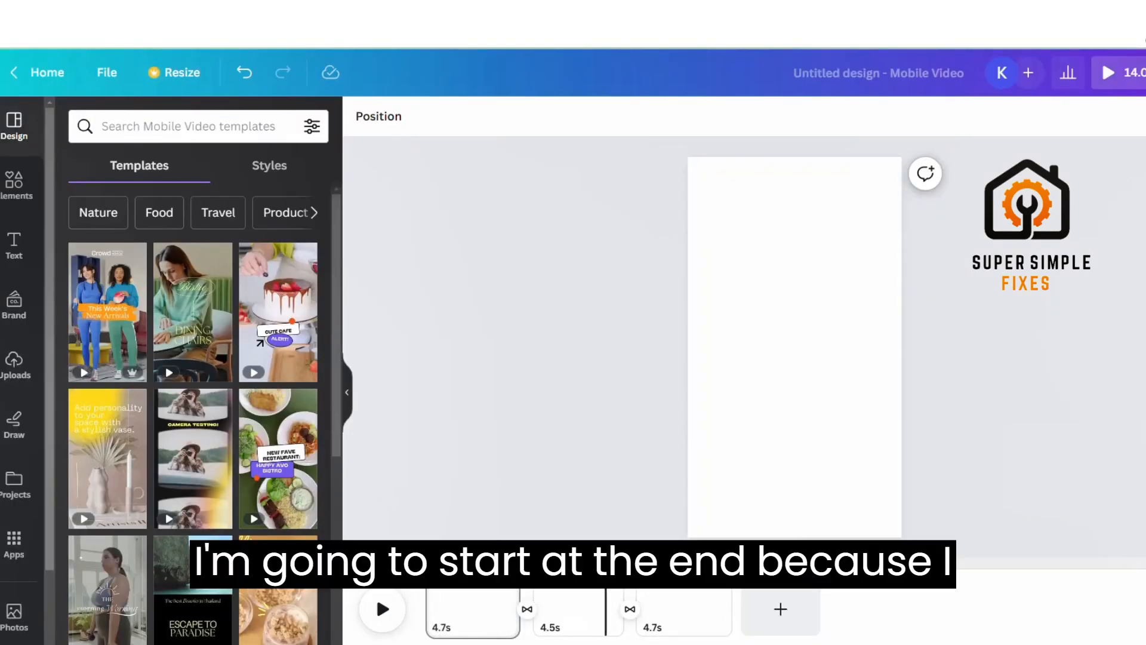
Insert the uploaded 5-second "Top Tier Trivia" video clip on the third page.
left_click(665, 607)
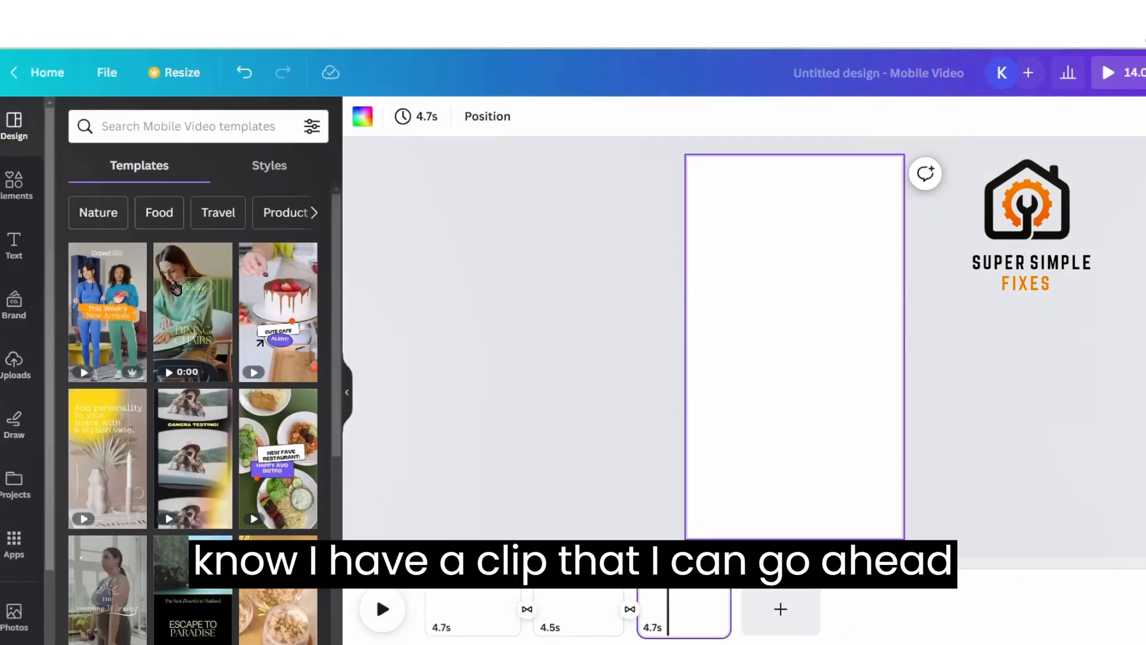
left_click(14, 362)
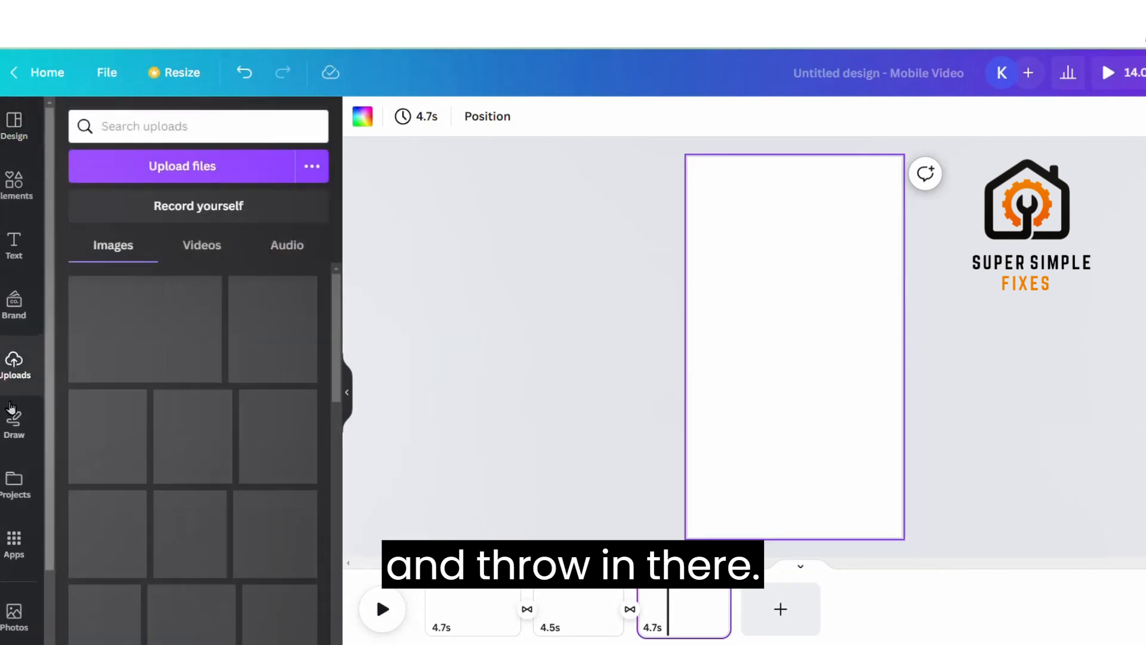
left_click(202, 244)
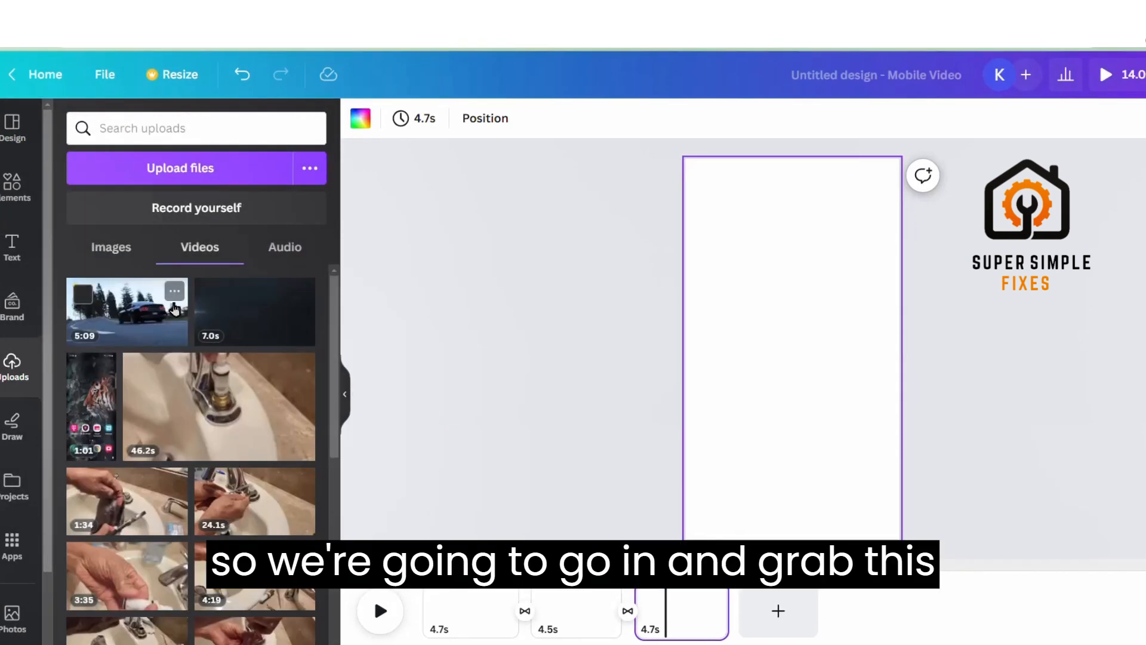
scroll(174, 308, "down", 10)
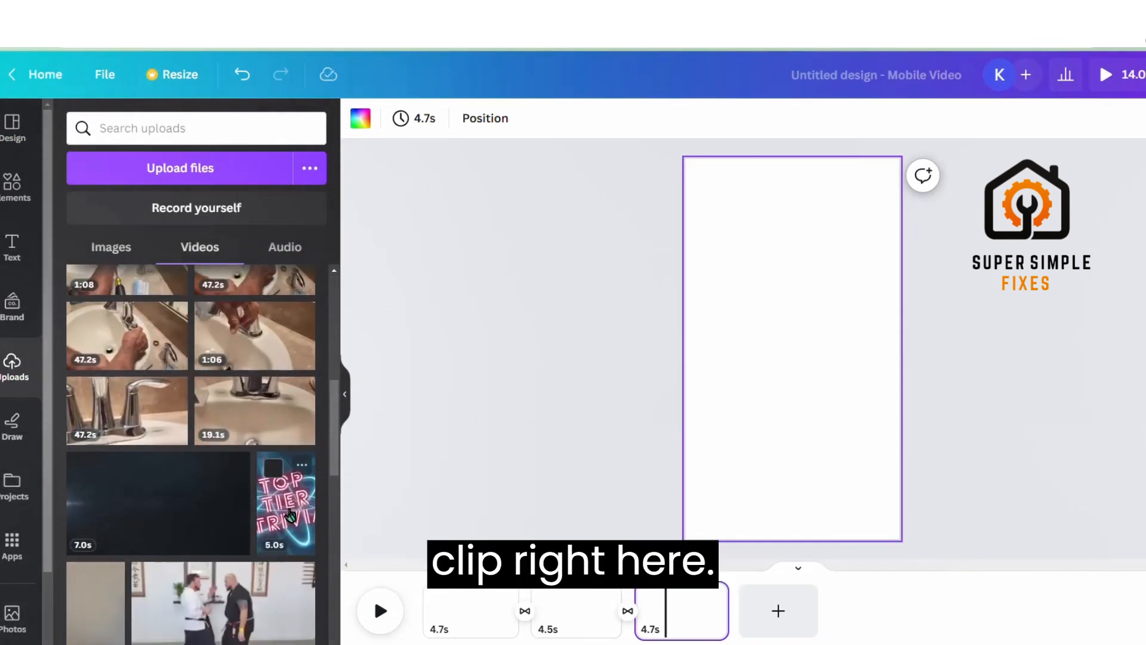
left_click(291, 514)
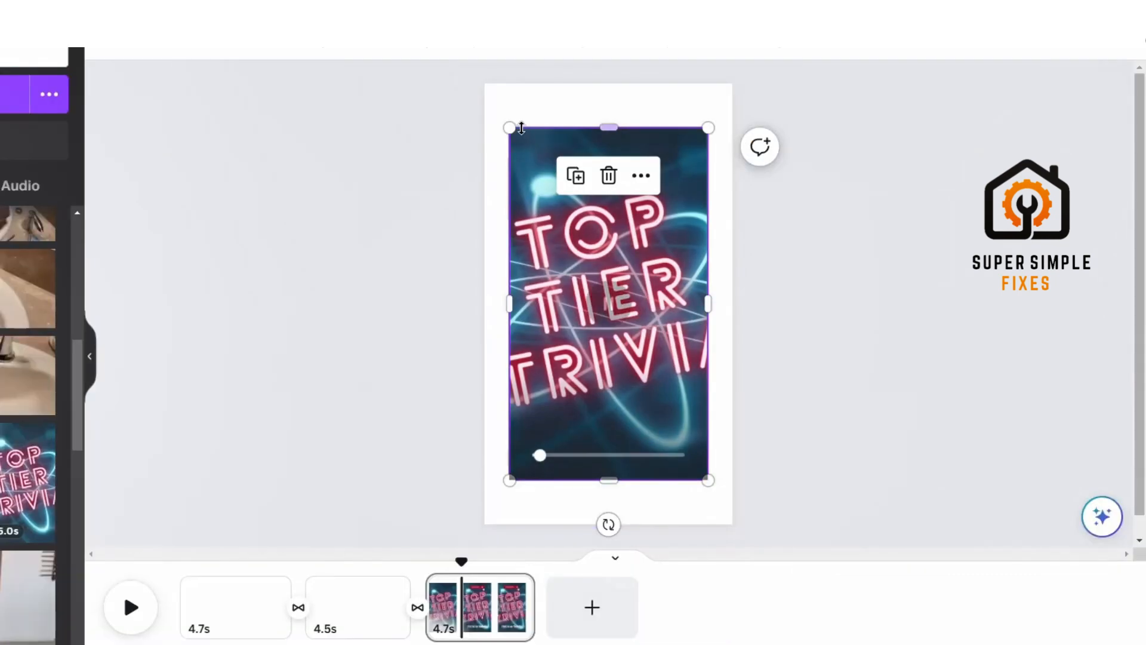
Enlarge the trivia clip to fill the whole page and shorten the third page to 4.0 seconds.
left_click_drag(509, 127, 484, 84)
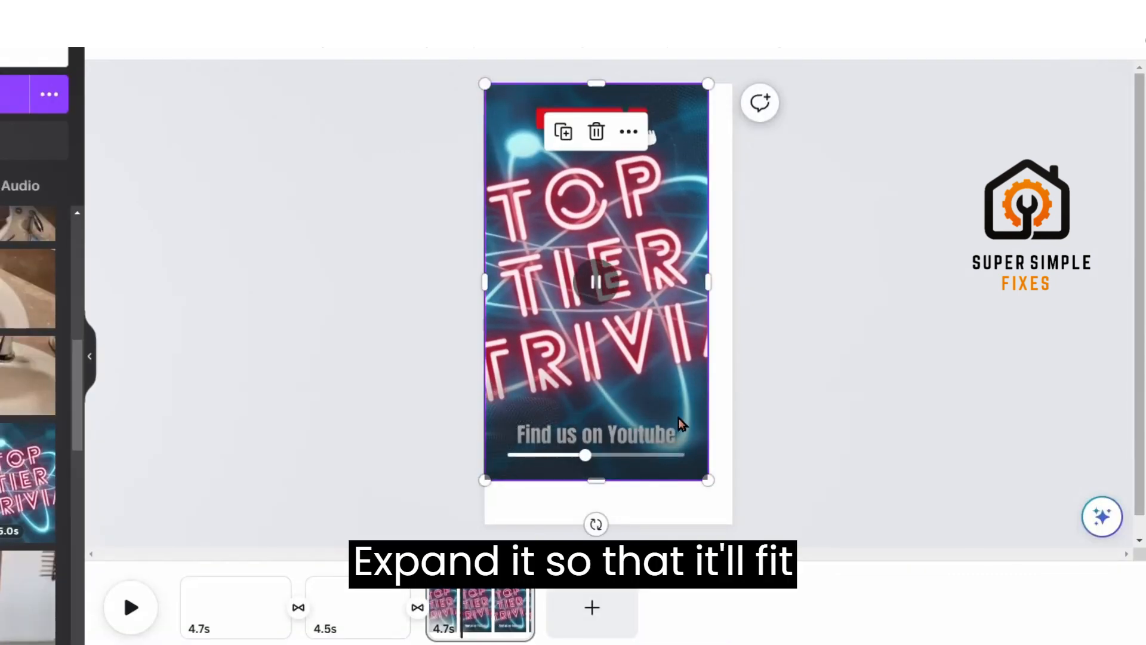
left_click_drag(709, 481, 738, 534)
left_click(863, 235)
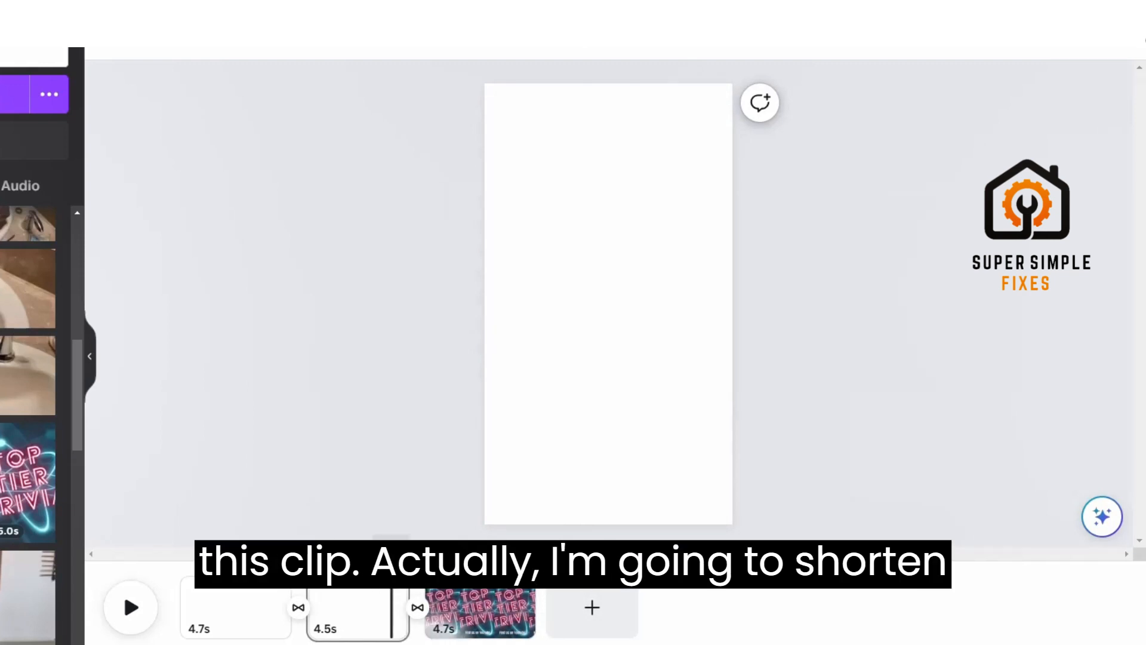
left_click_drag(535, 609, 517, 609)
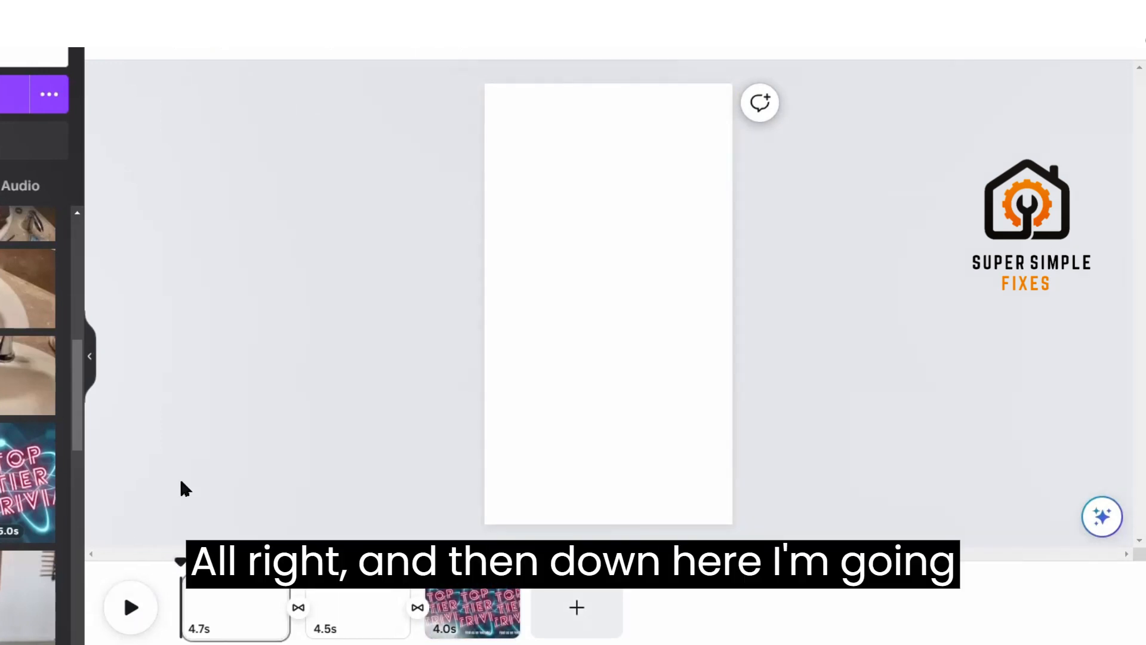
Add a heading to the first page and enlarge it to font size 72.3.
left_click(217, 606)
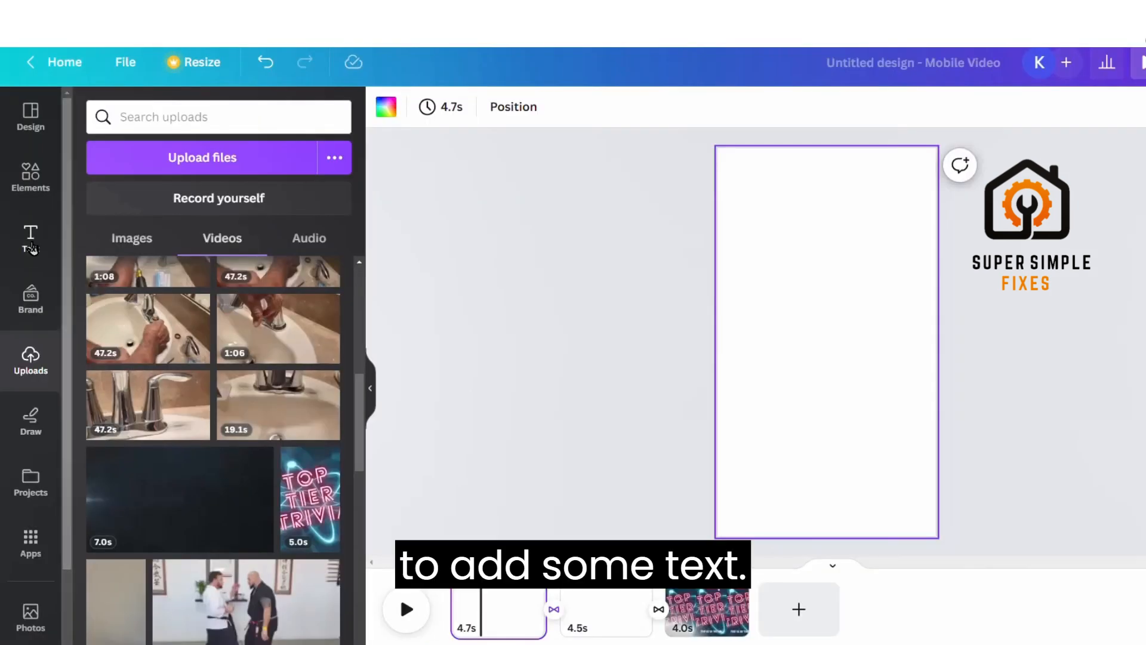
left_click(32, 245)
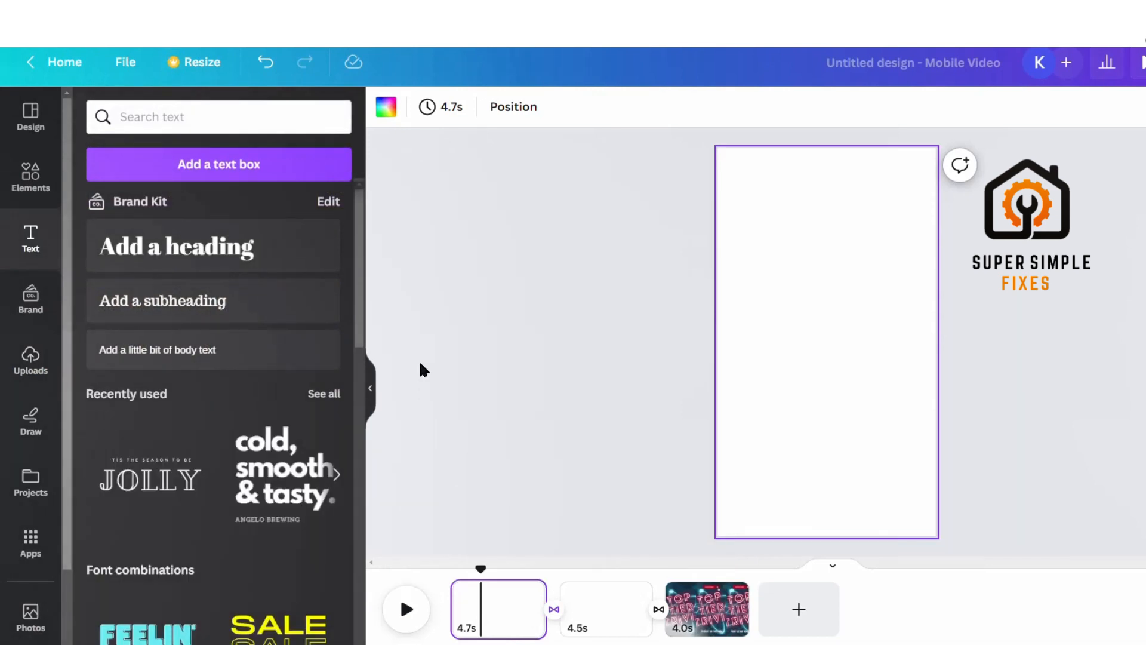
left_click(221, 248)
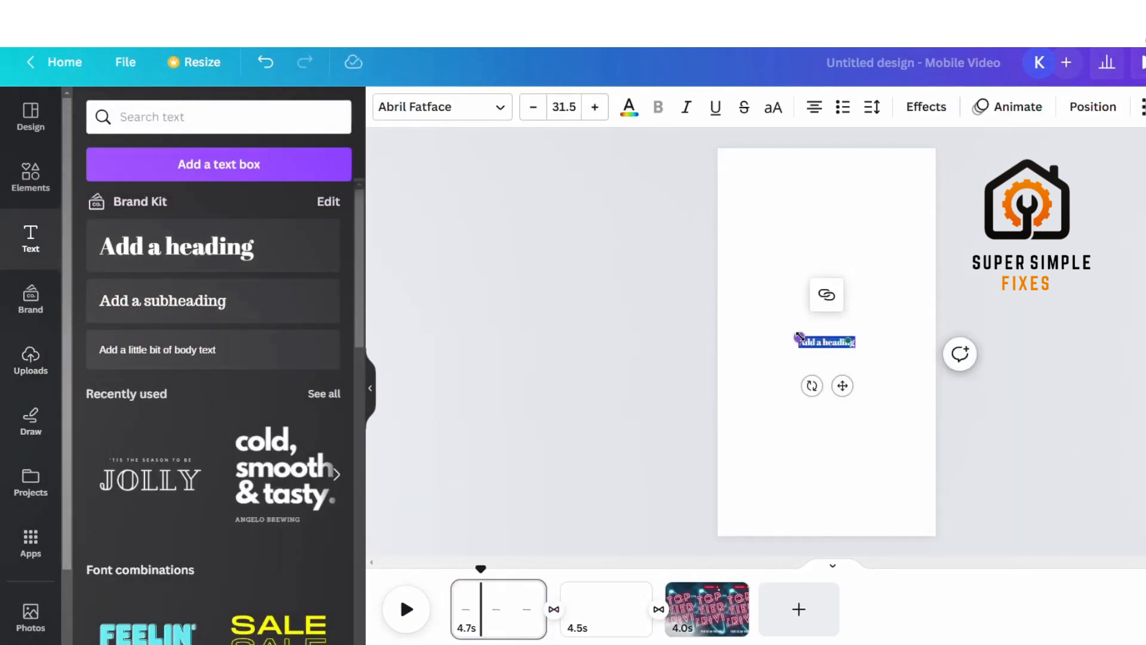
left_click_drag(798, 338, 737, 276)
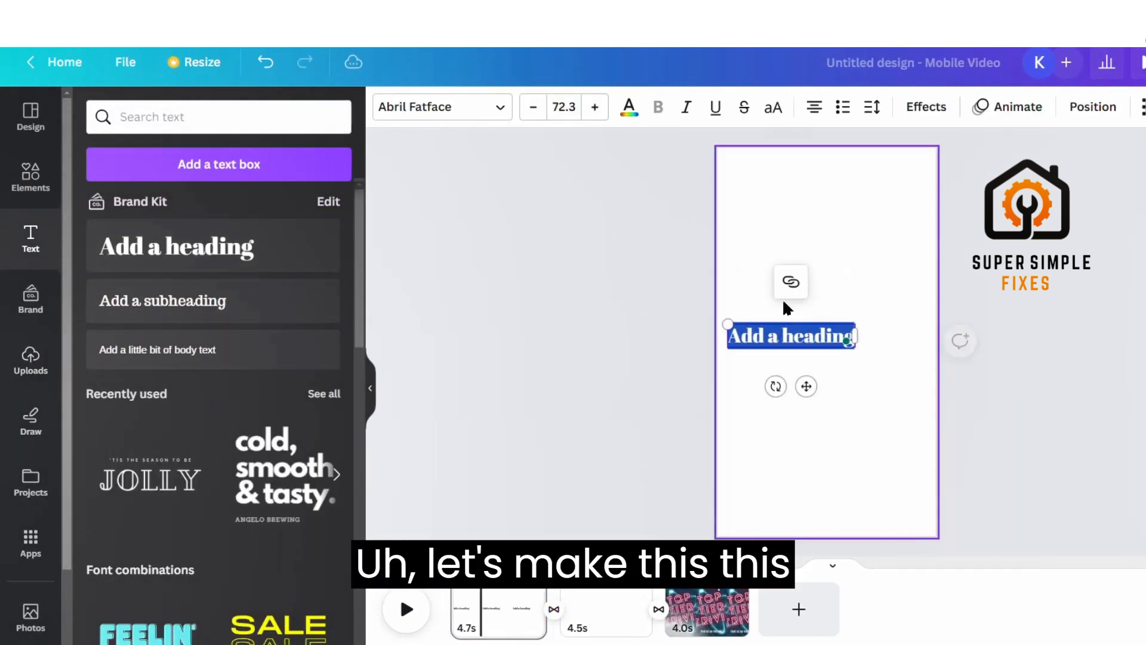
Set the heading's font to Anton and move the heading near the upper edge of the page.
left_click(503, 114)
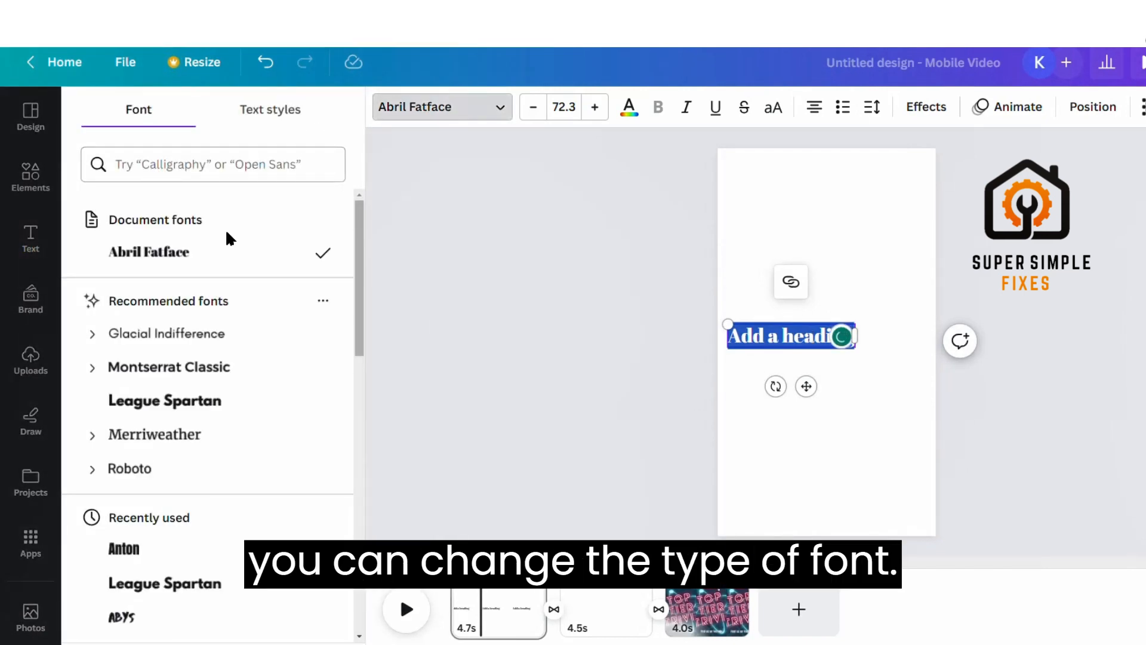
left_click(123, 549)
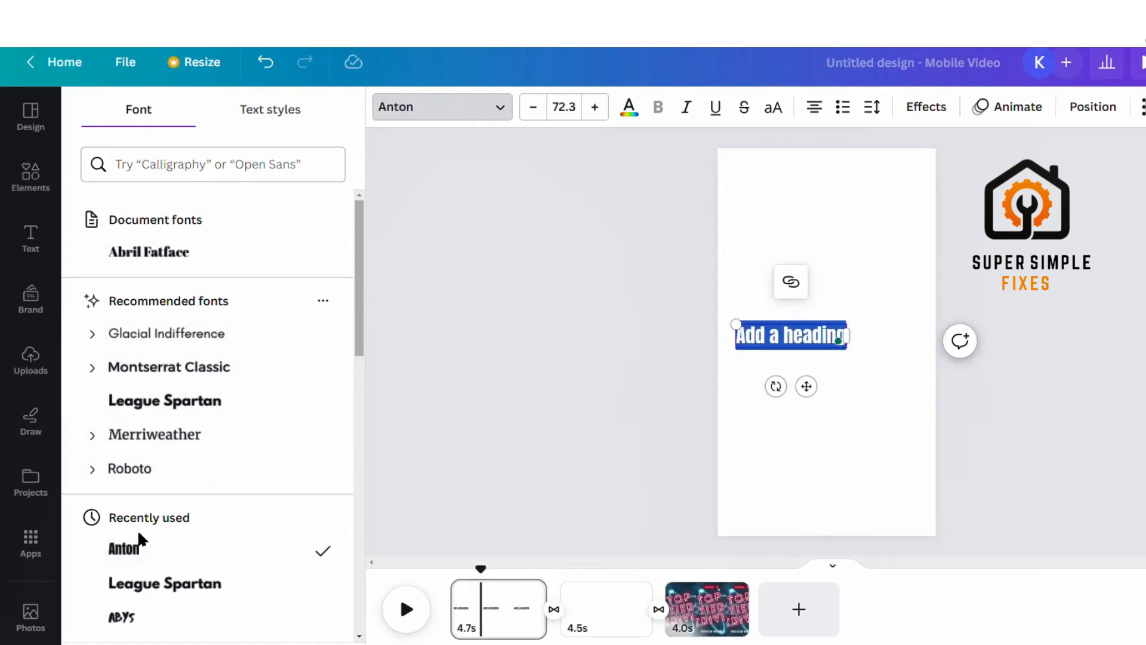
left_click(766, 336)
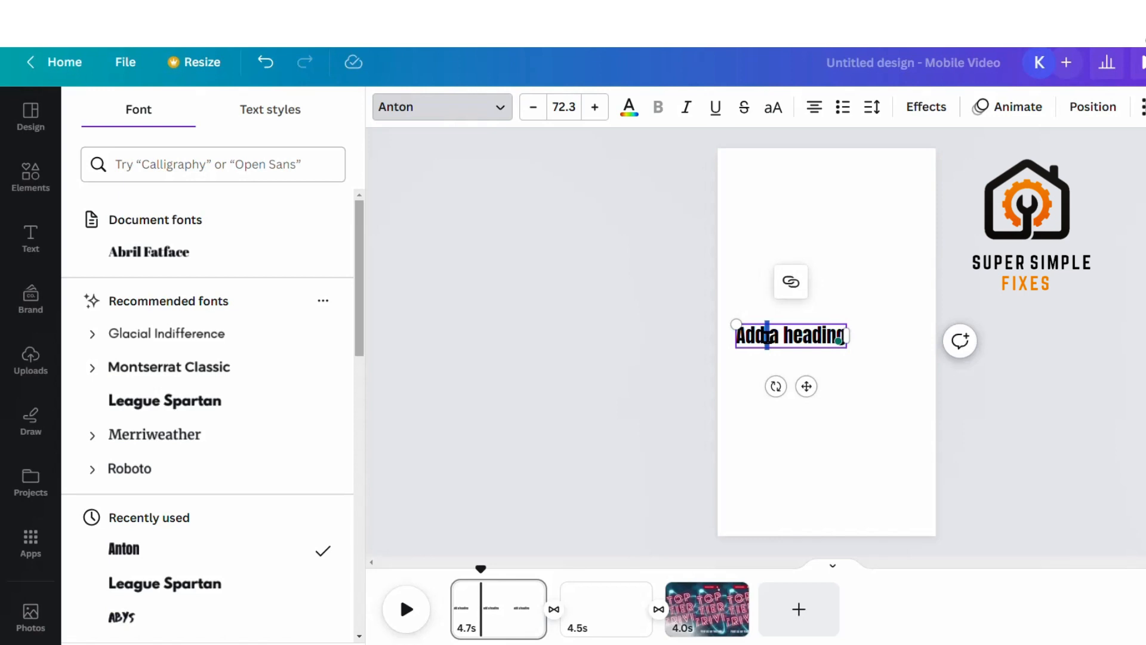
left_click_drag(774, 323, 810, 177)
Replace the heading text with "Did you know: It is impossible for most people..." and nudge the heading slightly upward.
left_click(812, 191)
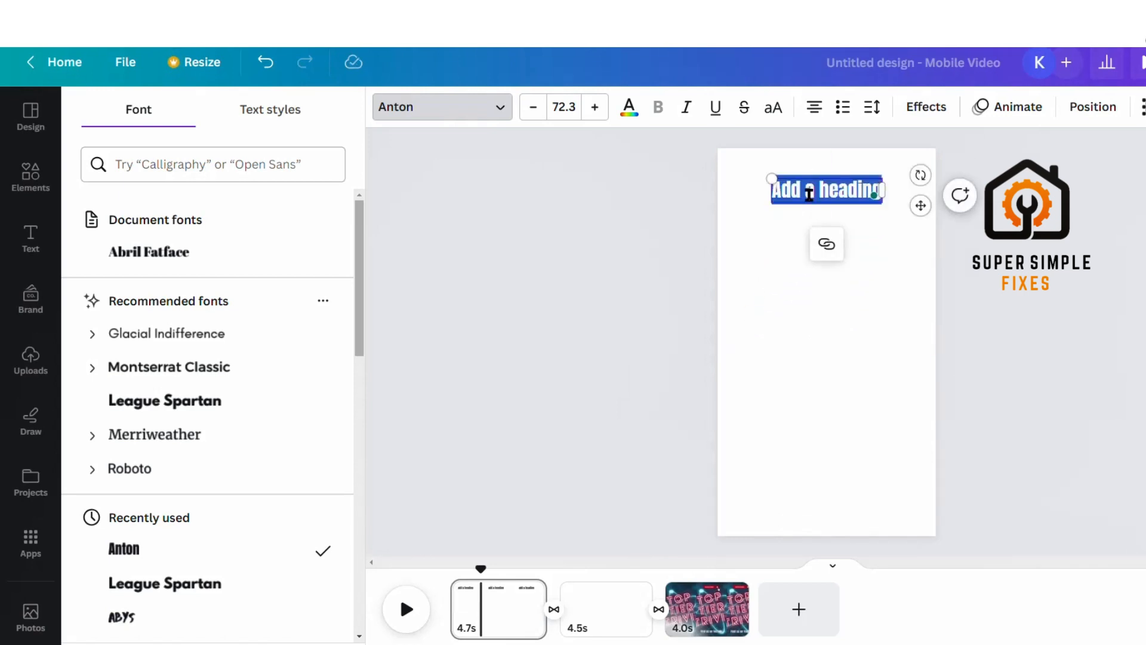
type("Did you know")
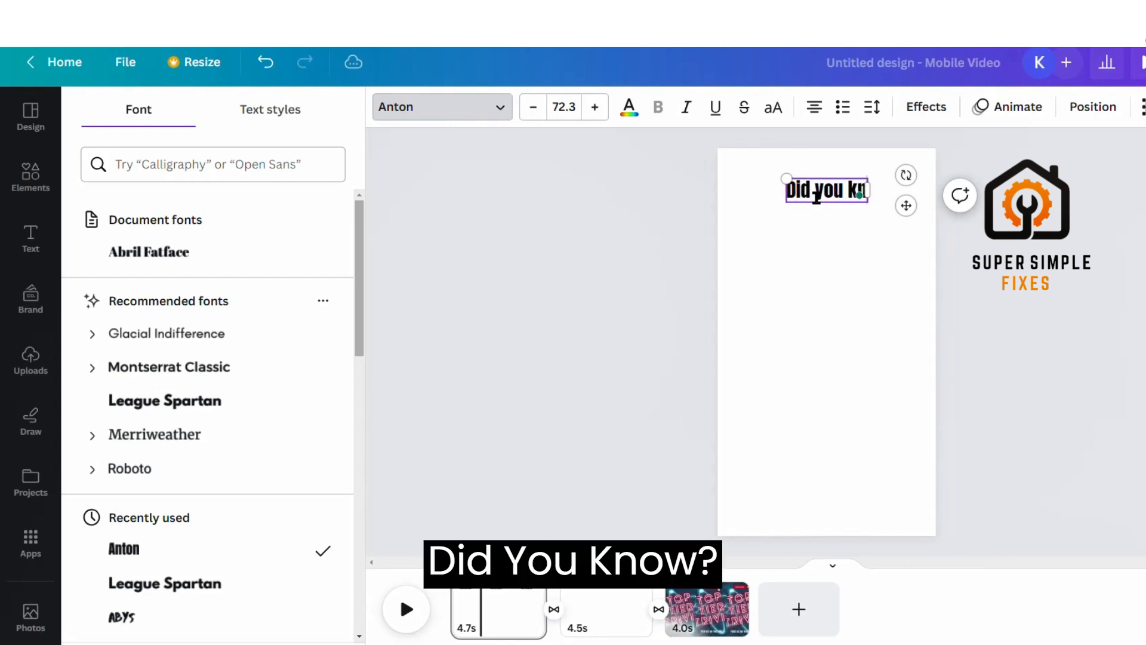
type(": I")
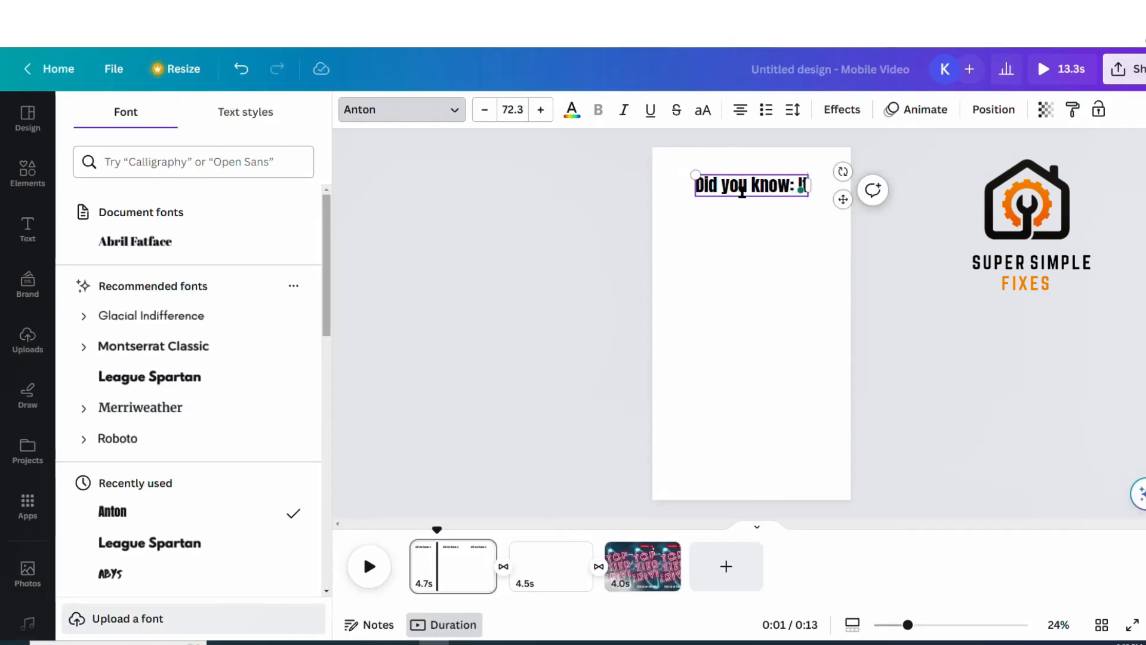
type("t is impossible")
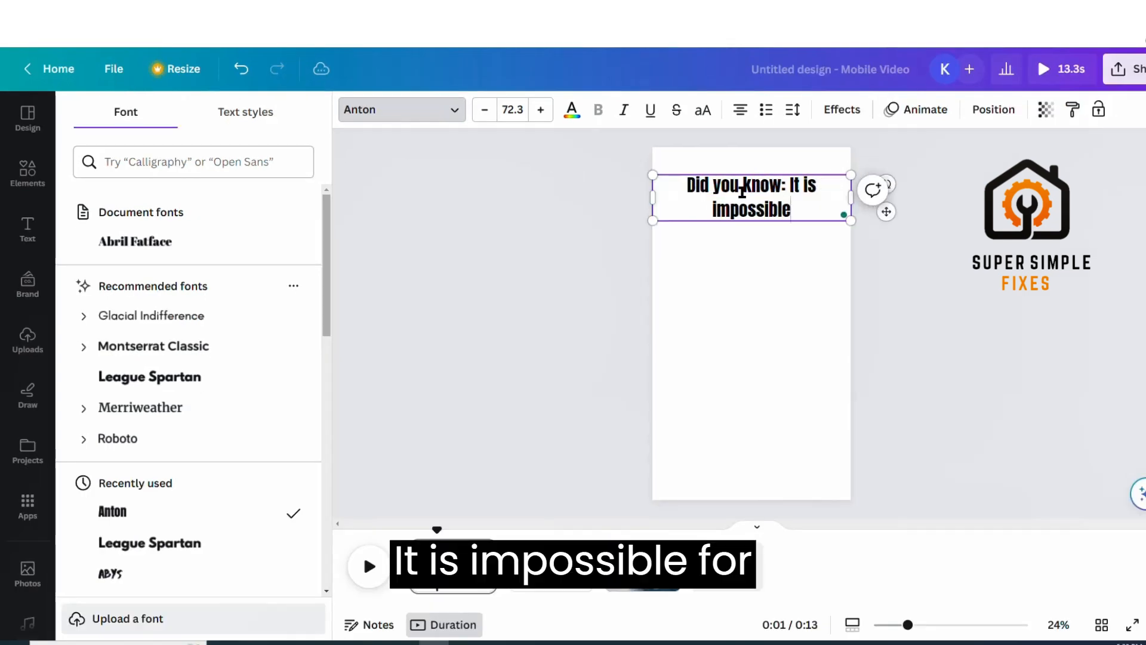
type(" for most peol")
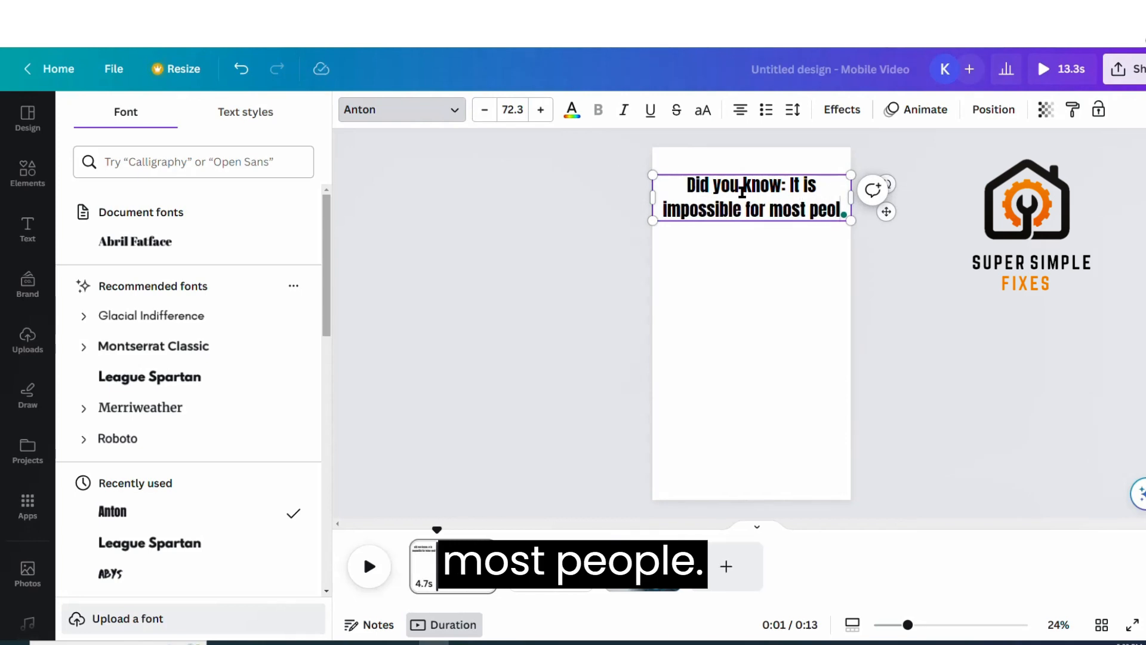
key("BackSpace")
type("ple...")
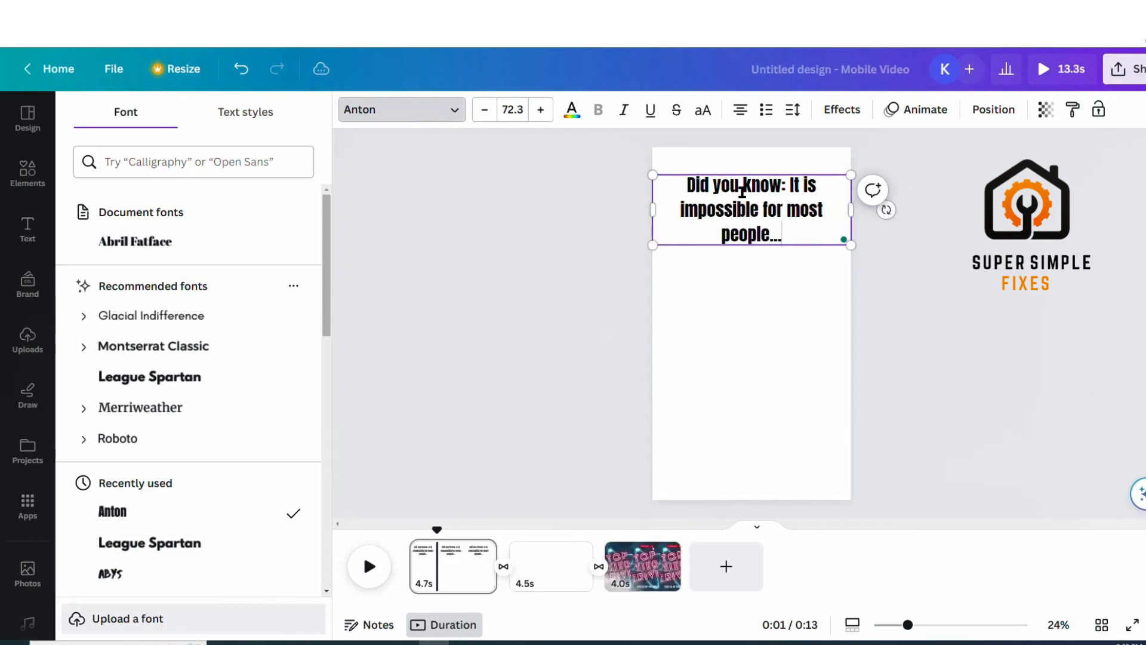
key("Escape")
left_click_drag(741, 213, 741, 206)
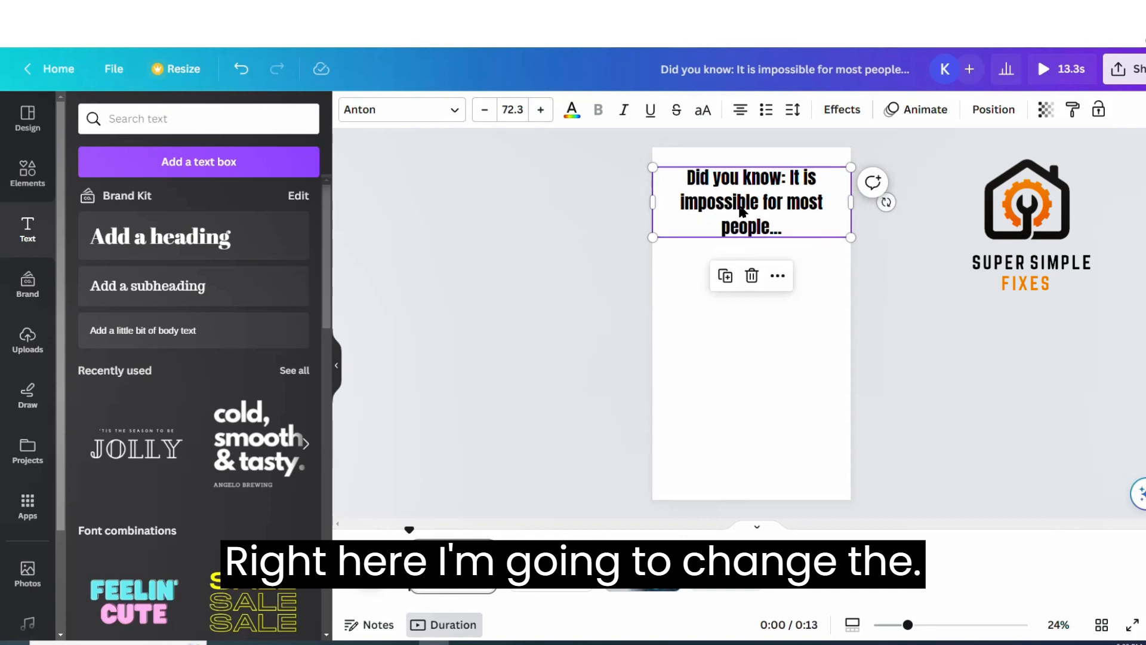
Colour all of the first page's heading text yellow, #F6F306.
left_click(741, 206)
triple_click(741, 206)
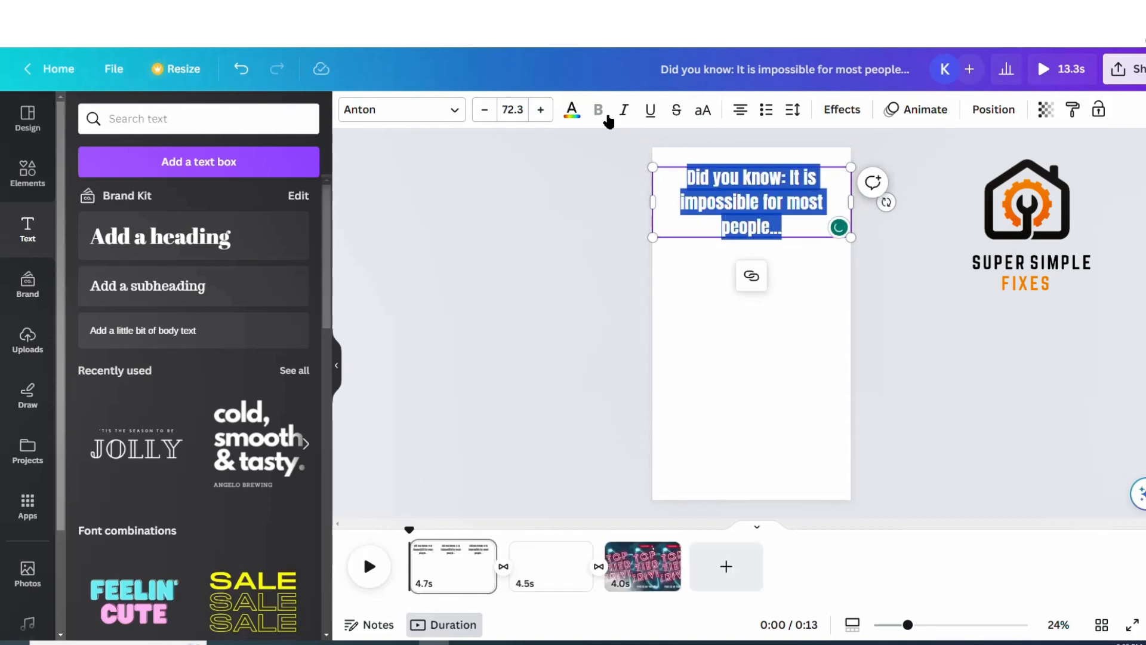
left_click(572, 115)
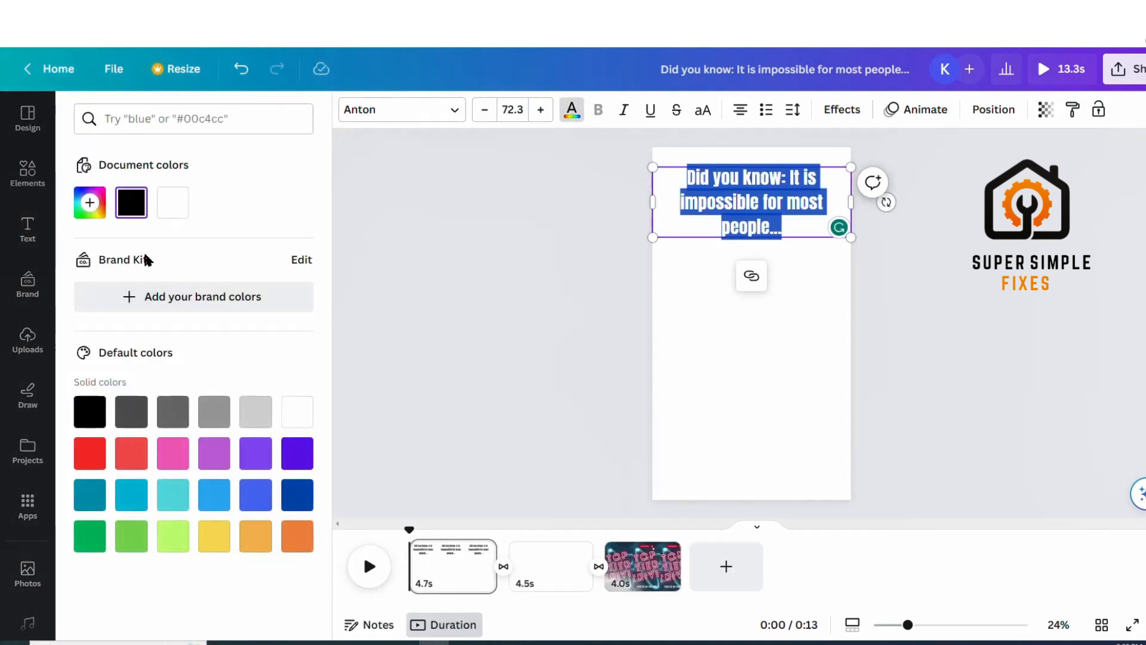
left_click(101, 213)
left_click(124, 335)
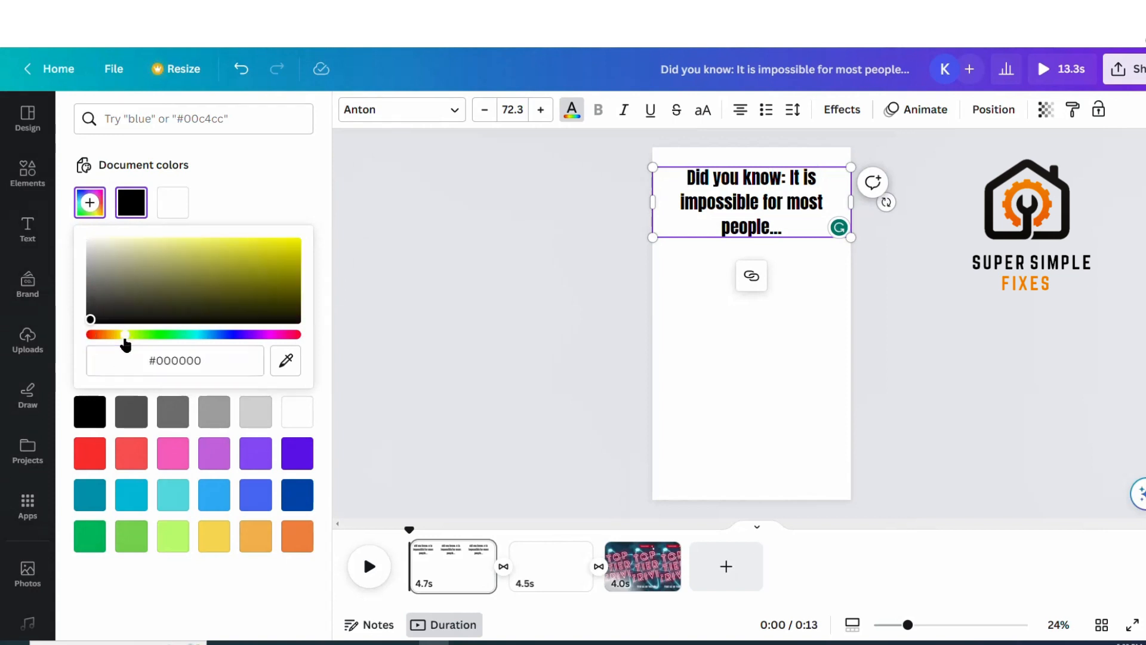
left_click(295, 244)
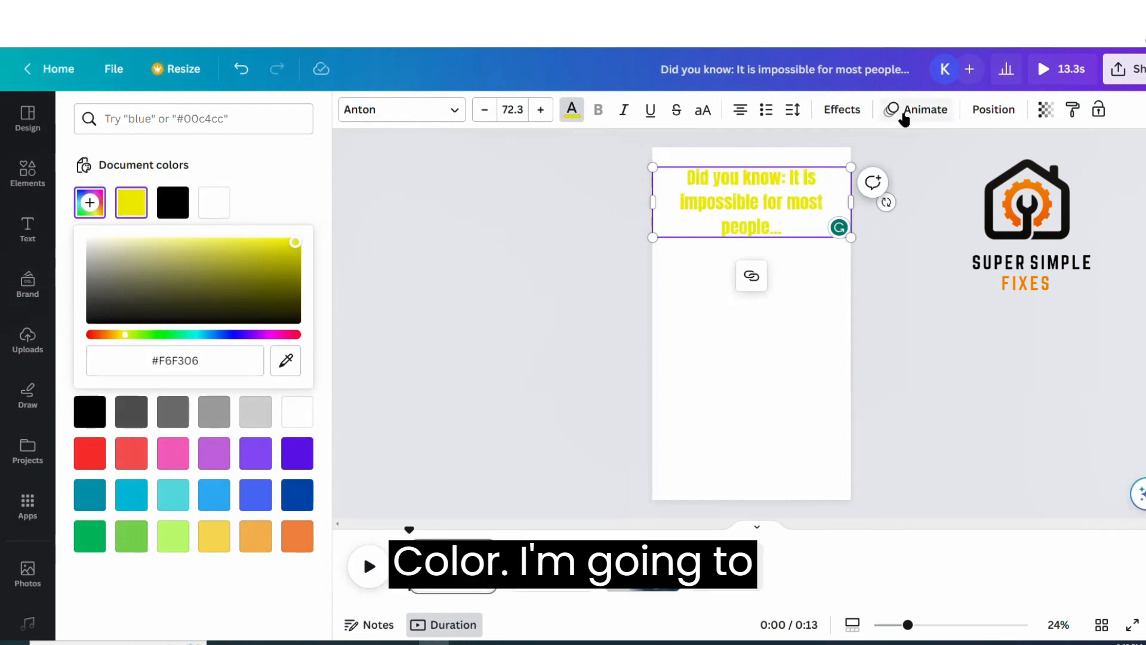
Add an Outline effect to the first page's heading in black with a thickness of 98.
left_click(843, 110)
left_click(256, 317)
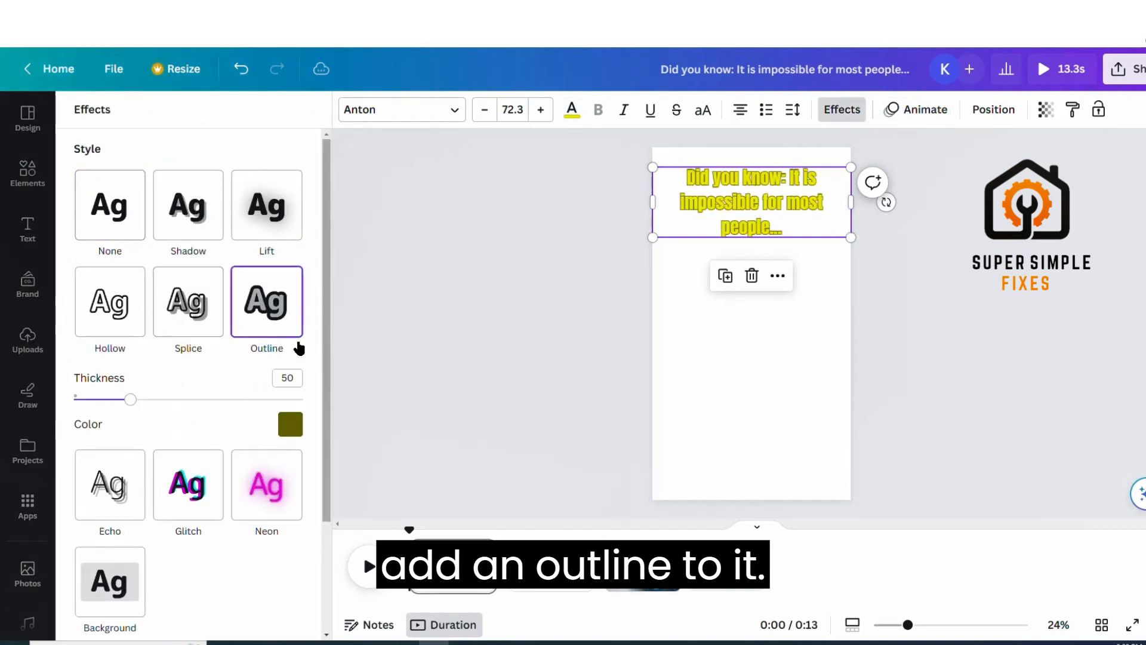
left_click(287, 430)
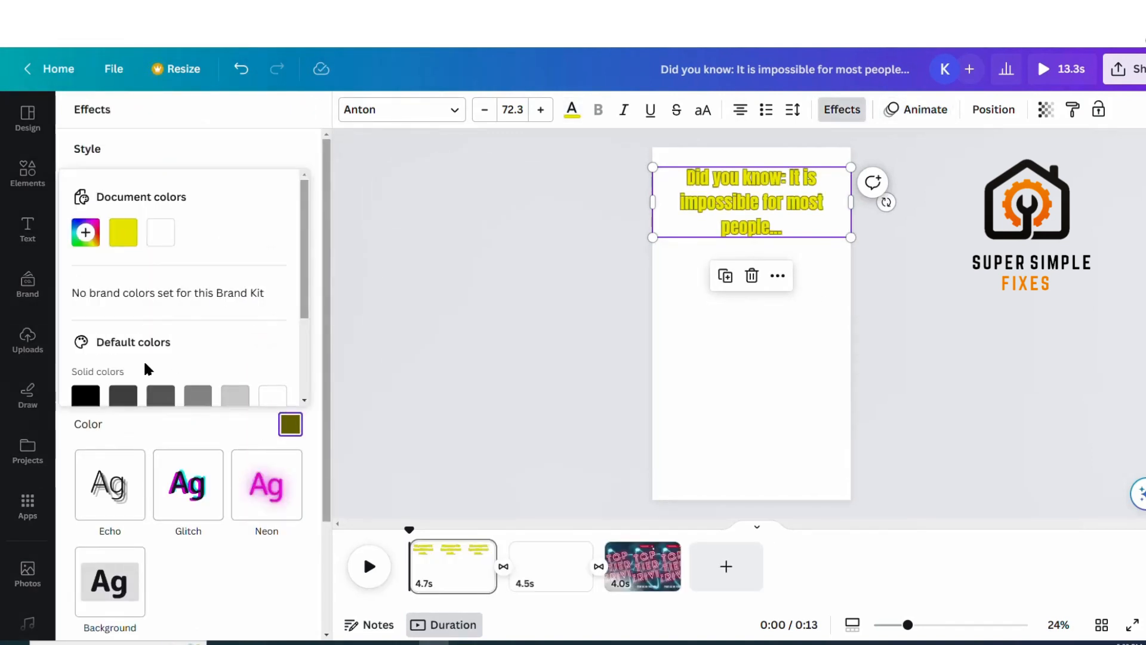
left_click(86, 395)
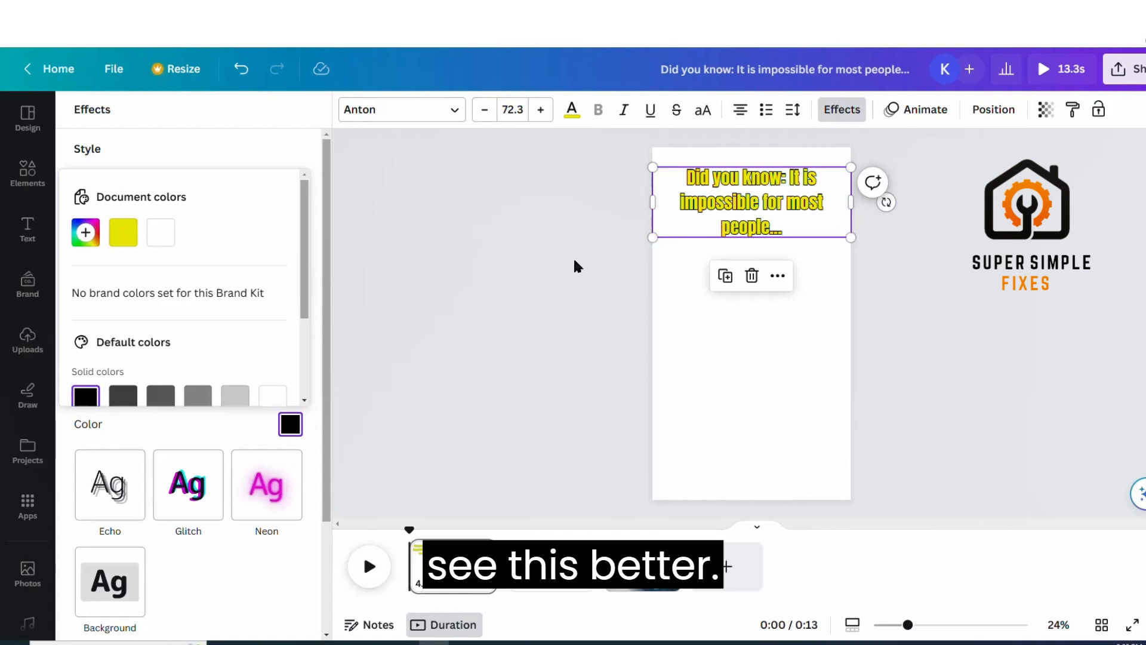
scroll(294, 302, "down", 3)
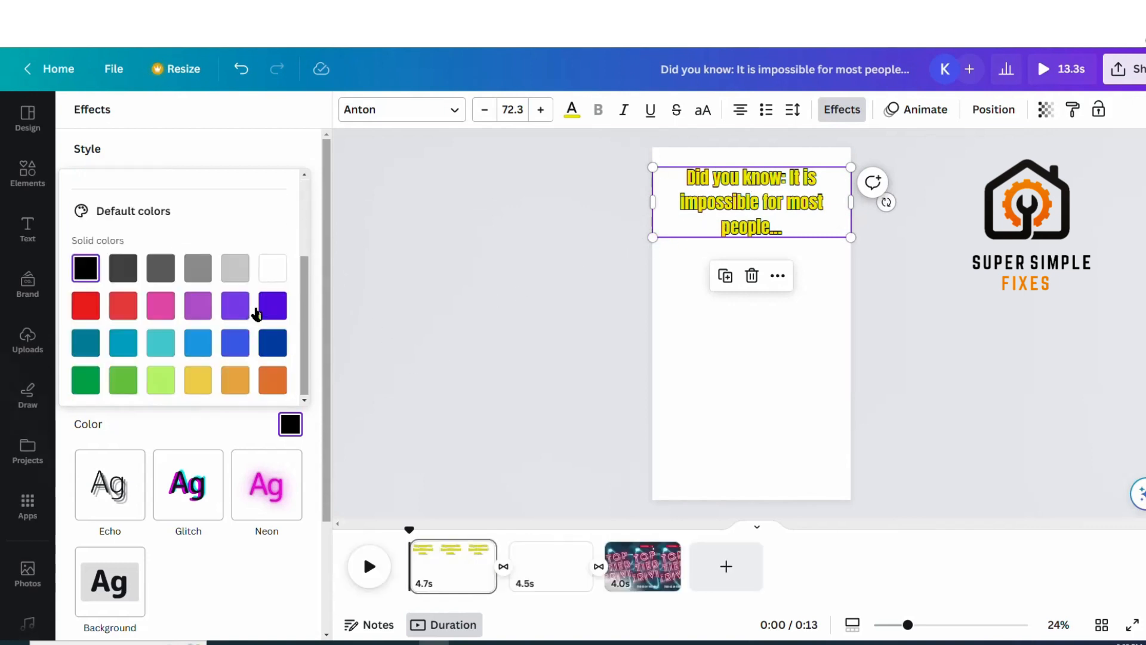
left_click(323, 401)
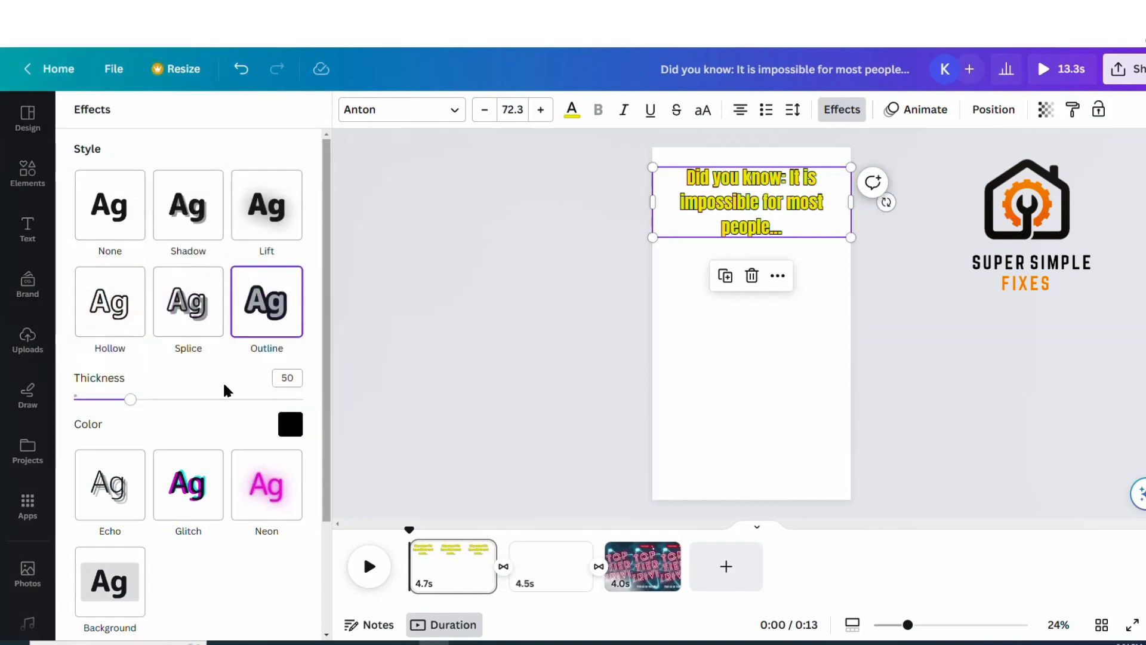
left_click_drag(130, 399, 187, 407)
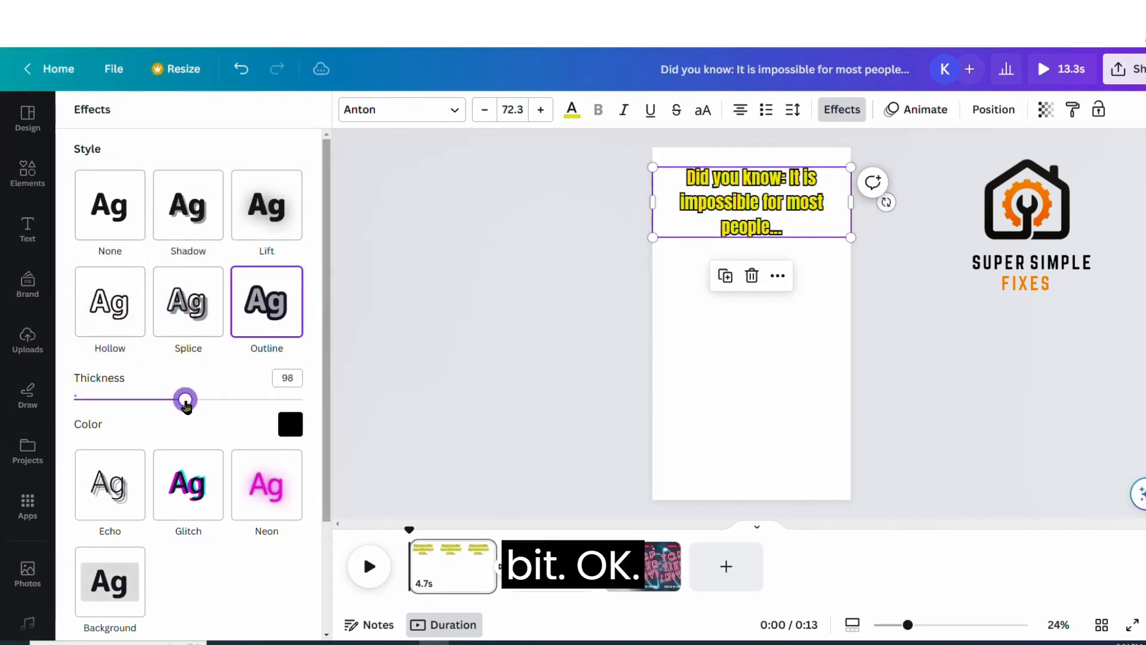
Copy the styled heading from the first page and paste it onto the second page.
left_click(685, 238)
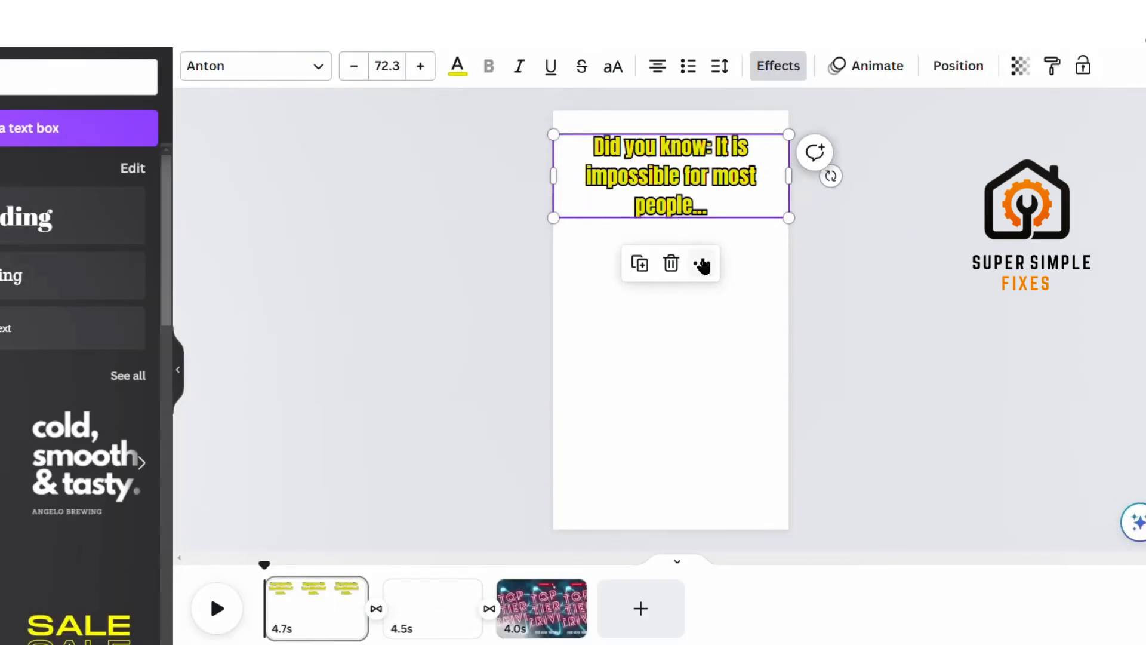
left_click(777, 275)
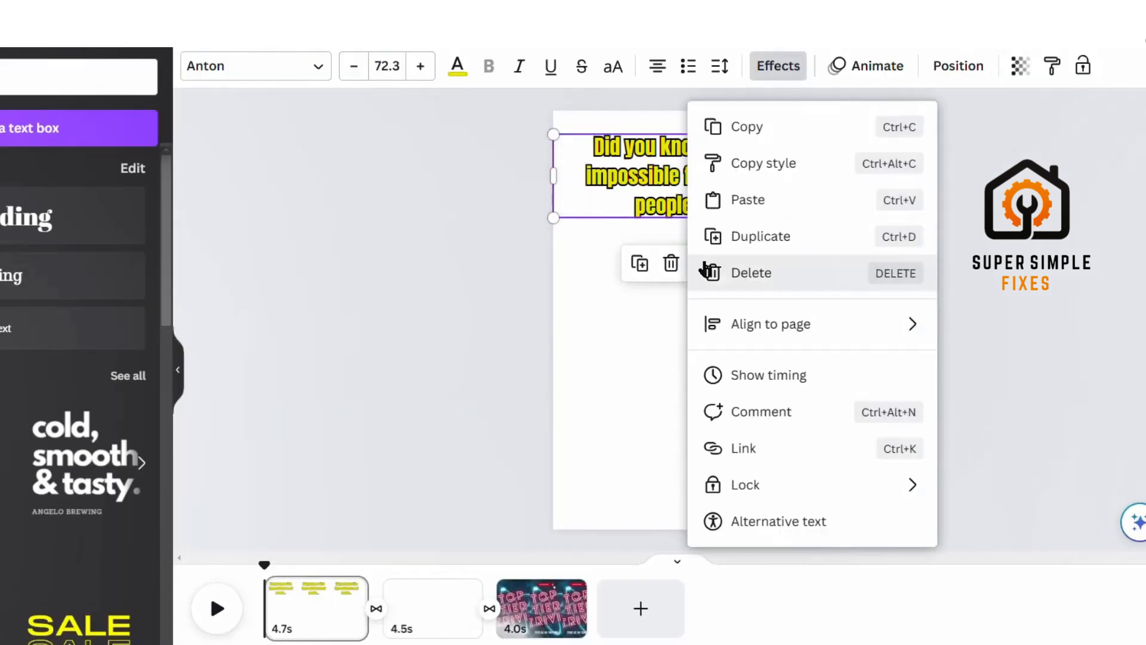
left_click(766, 135)
left_click(422, 609)
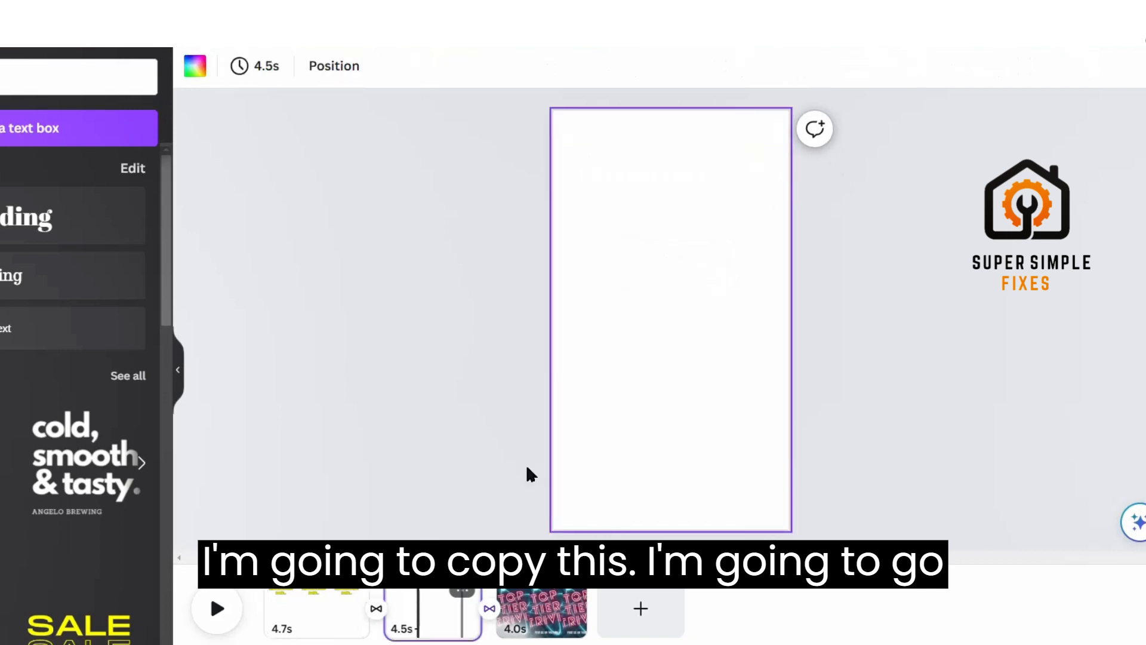
right_click(657, 217)
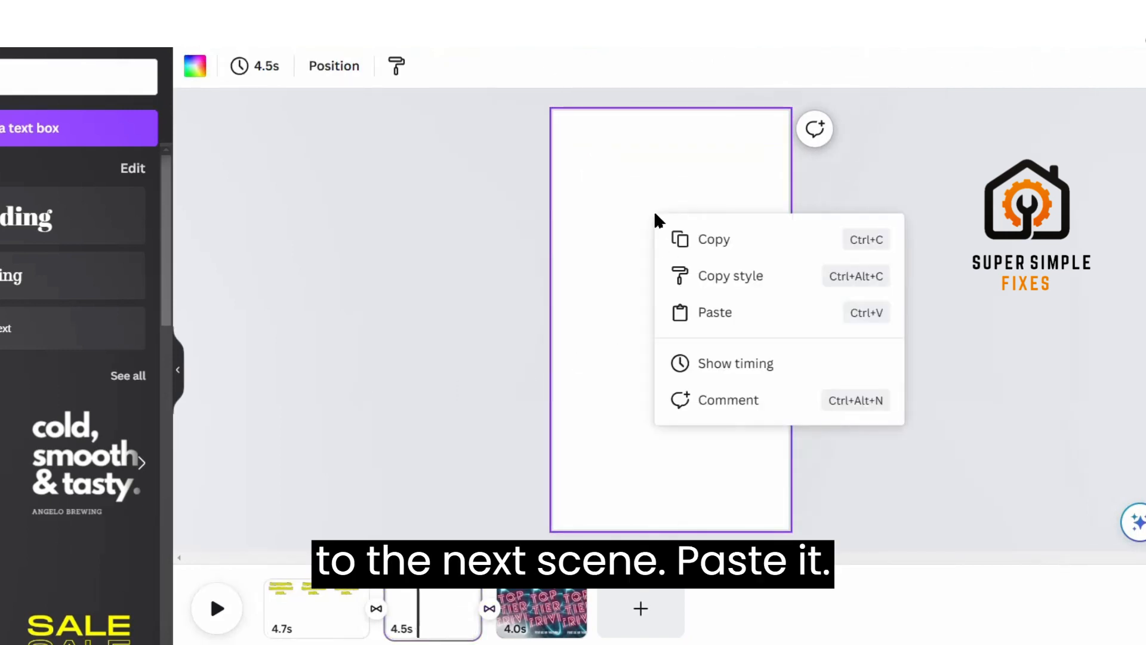
left_click(699, 314)
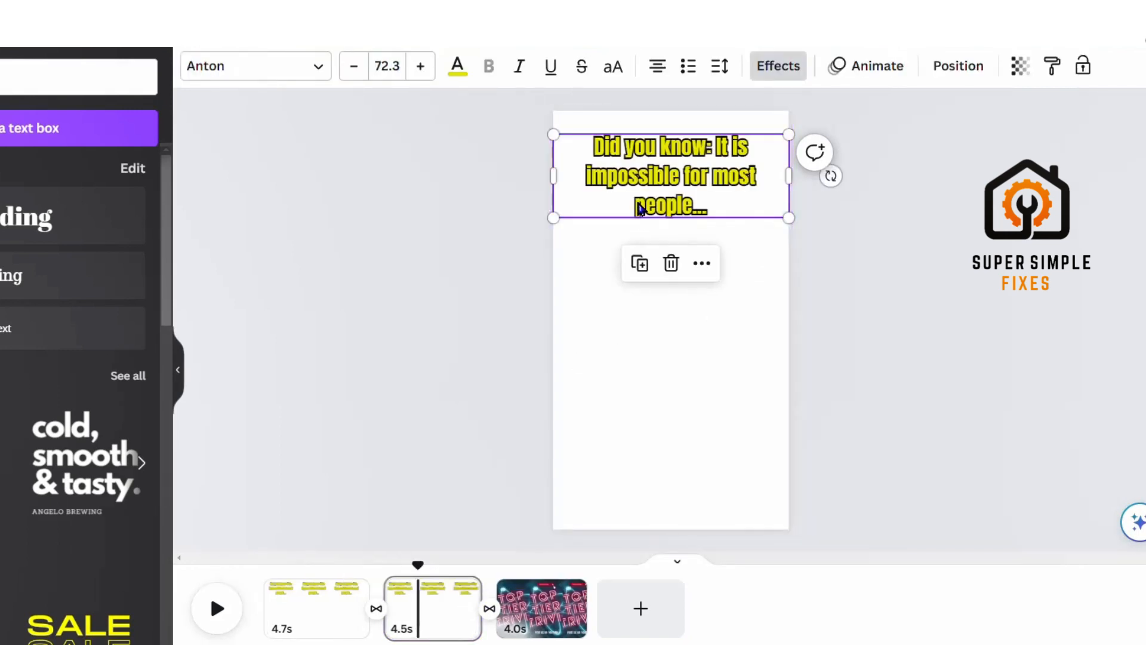
Replace the second page's heading text with "To lick their elbows?!".
double_click(639, 209)
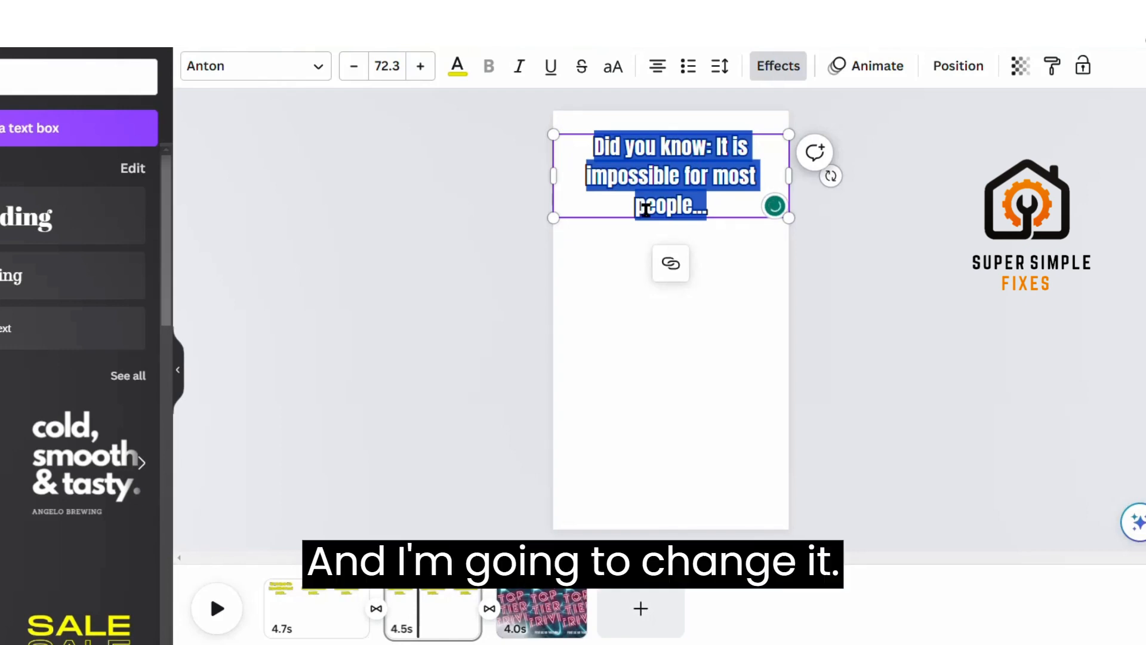
key("BackSpace")
type("To")
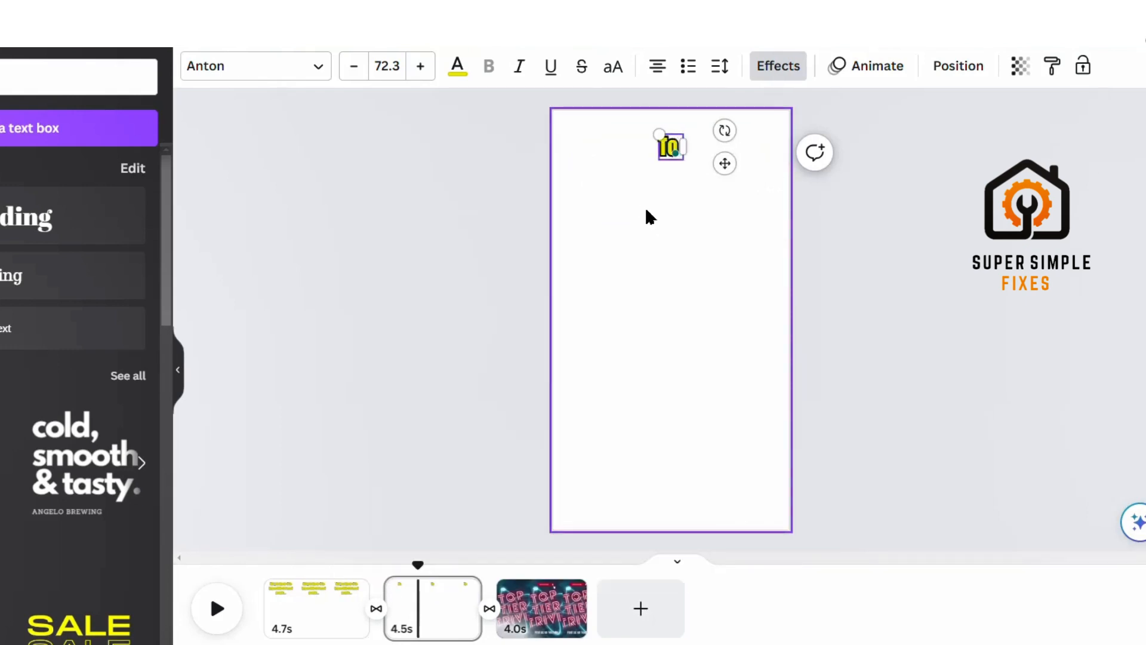
type(" lick their e")
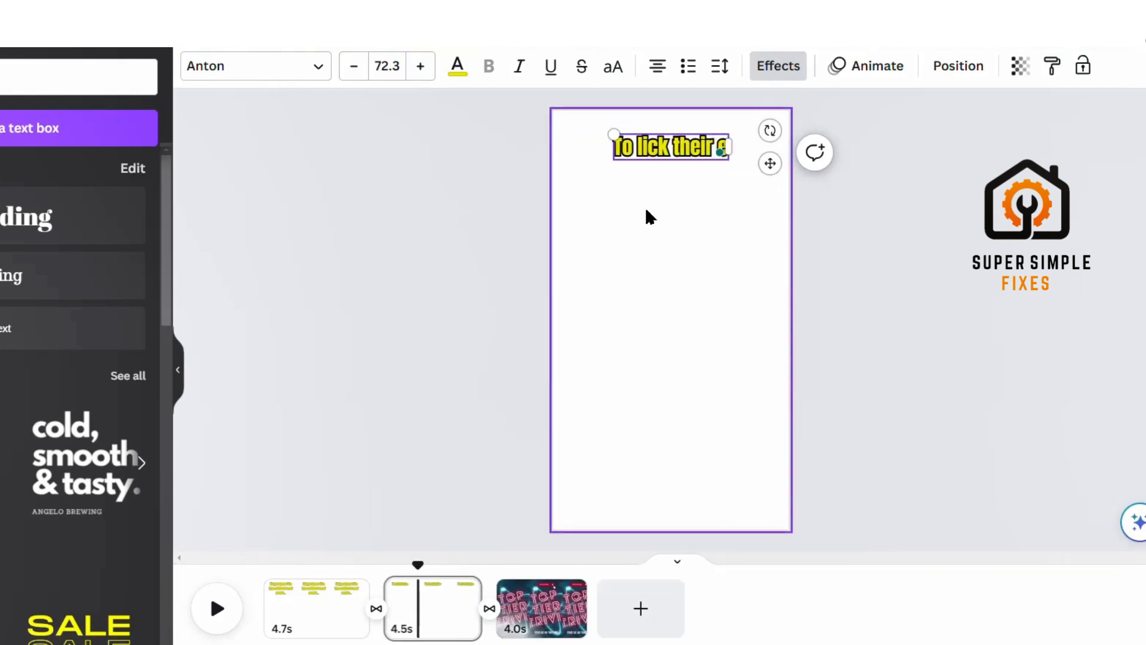
type("lbows?!")
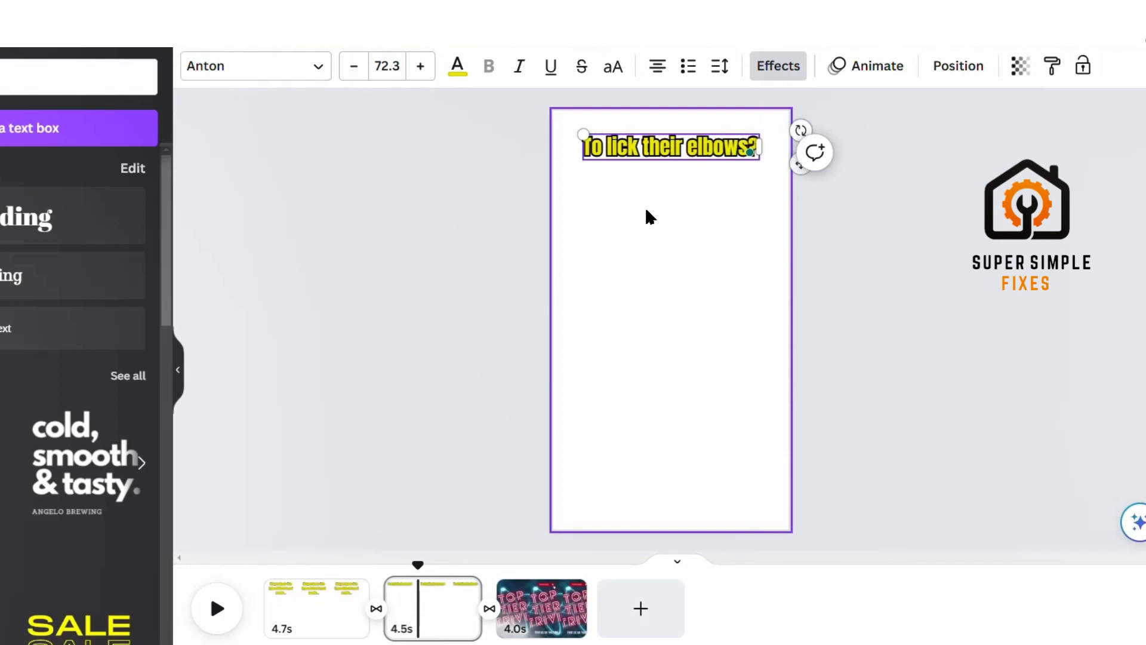
left_click(670, 261)
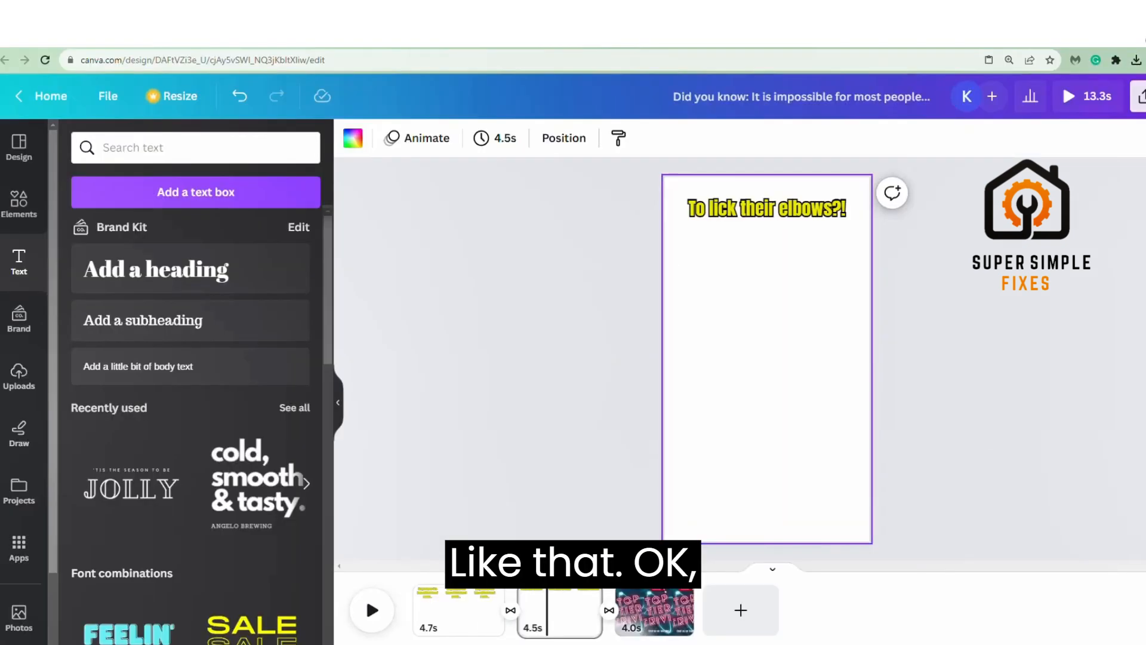
Preview the headings of the first and second pages along the timeline.
left_click_drag(418, 565, 339, 565)
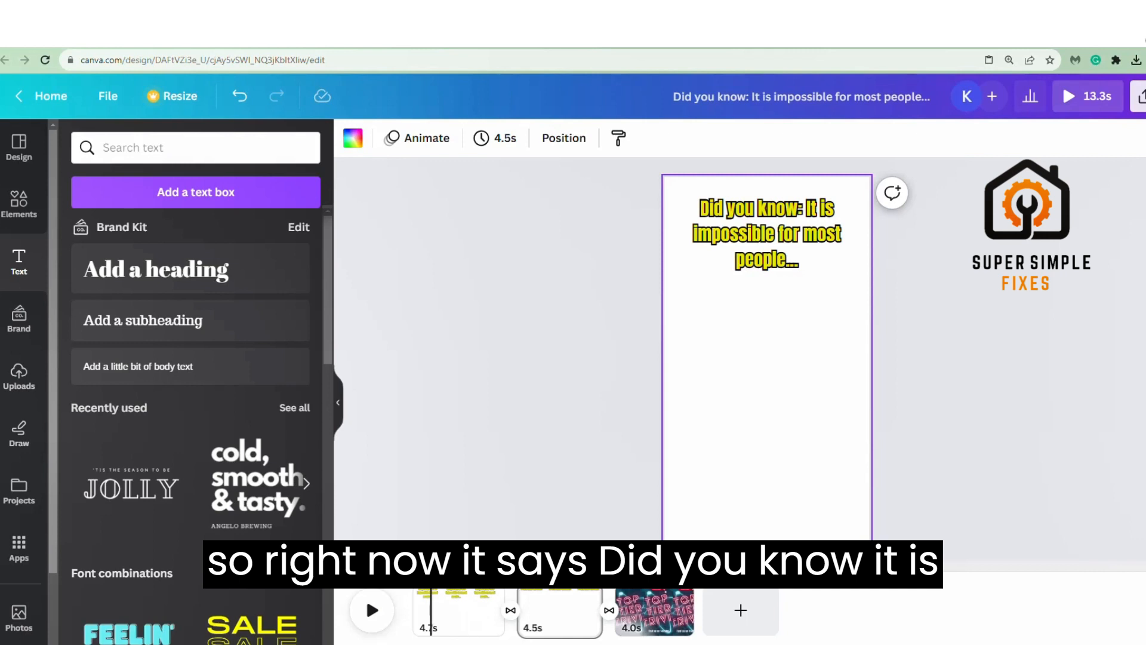
left_click(577, 390)
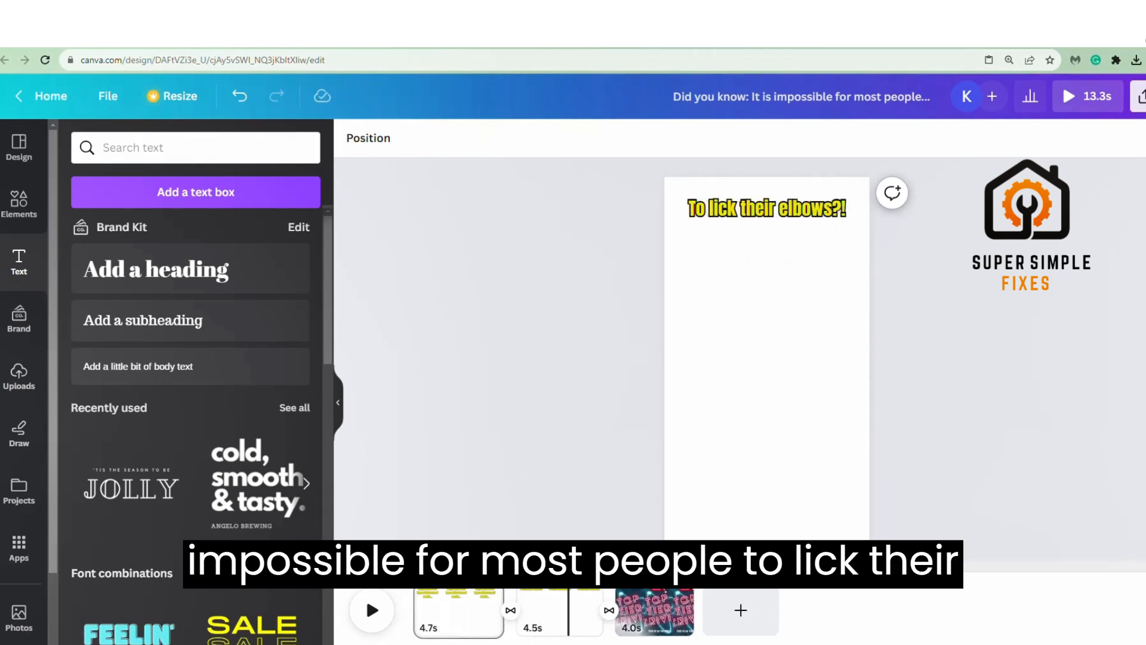
left_click(373, 612)
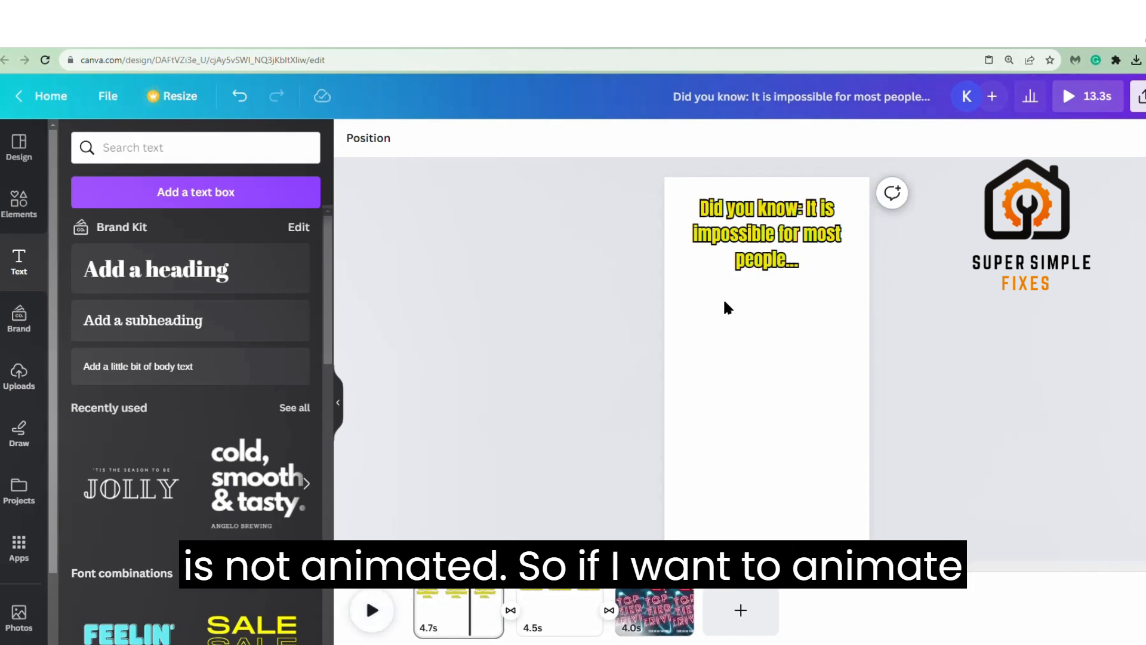
Apply the Typewriter text animation to the first page's heading, on enter only and at a slower speed.
left_click(762, 248)
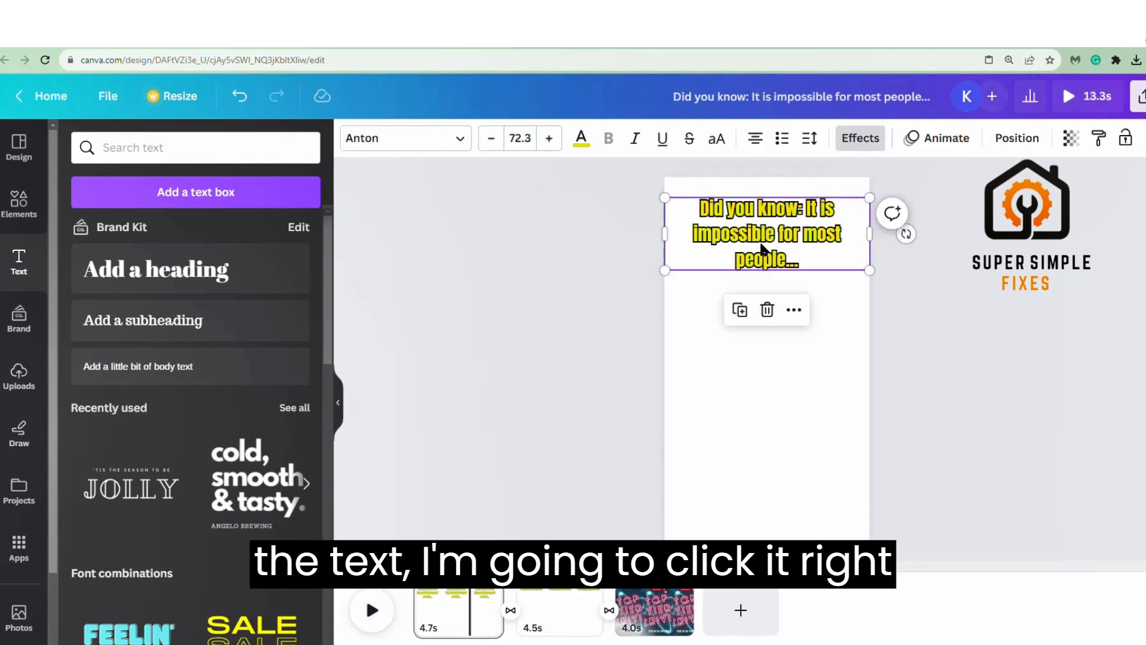
left_click(939, 138)
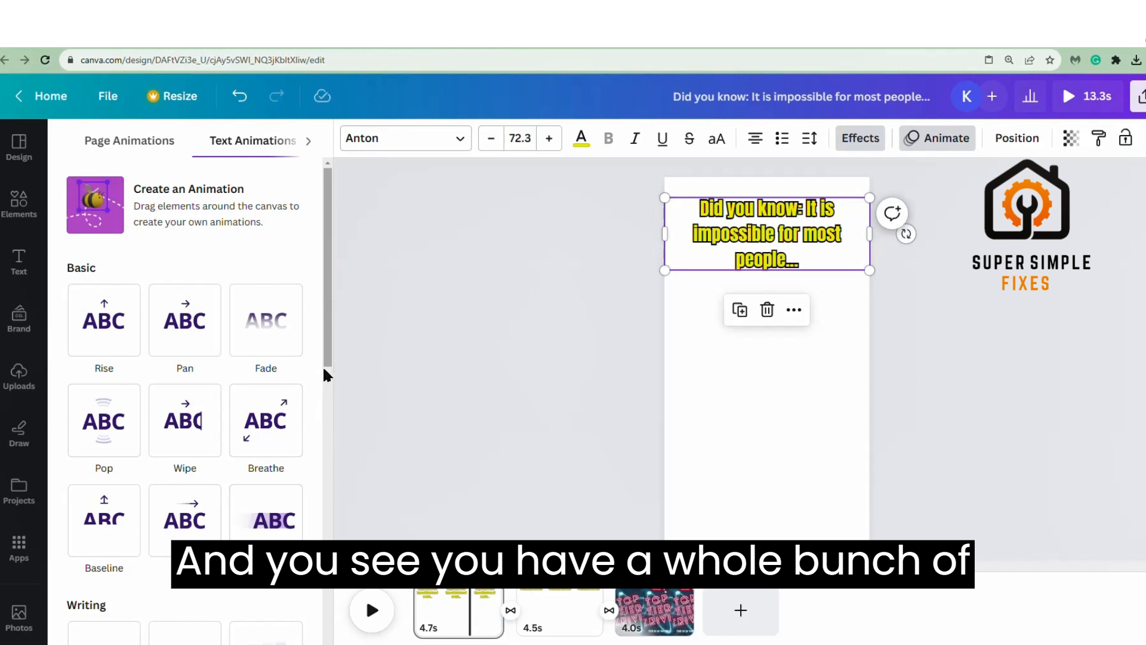
left_click_drag(326, 361, 317, 532)
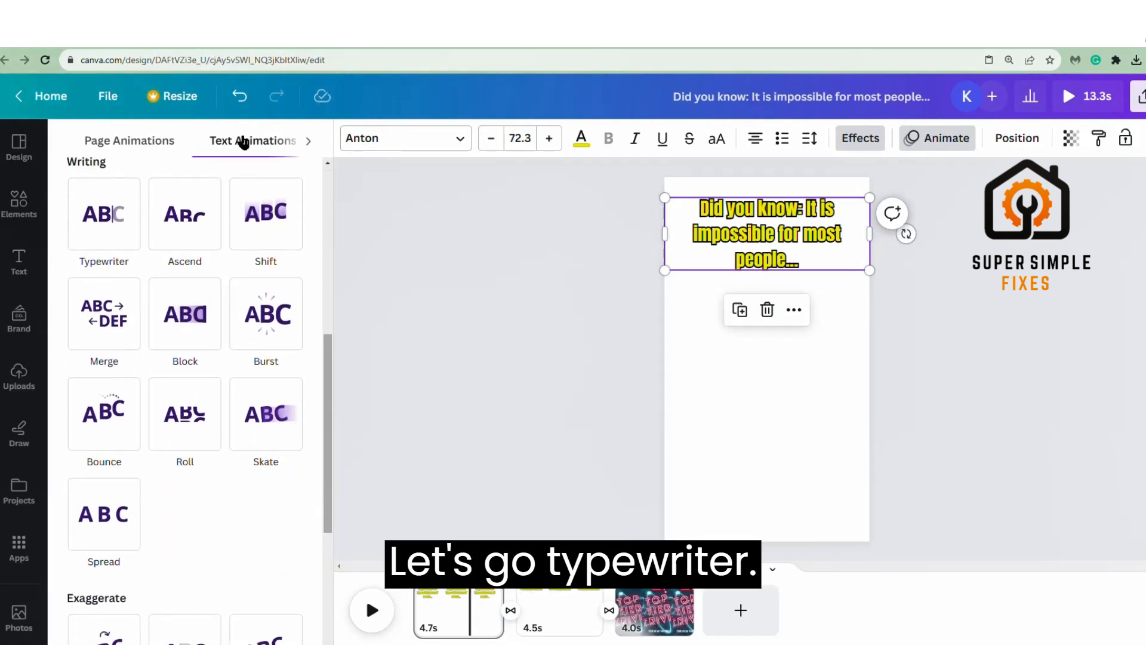
left_click(102, 215)
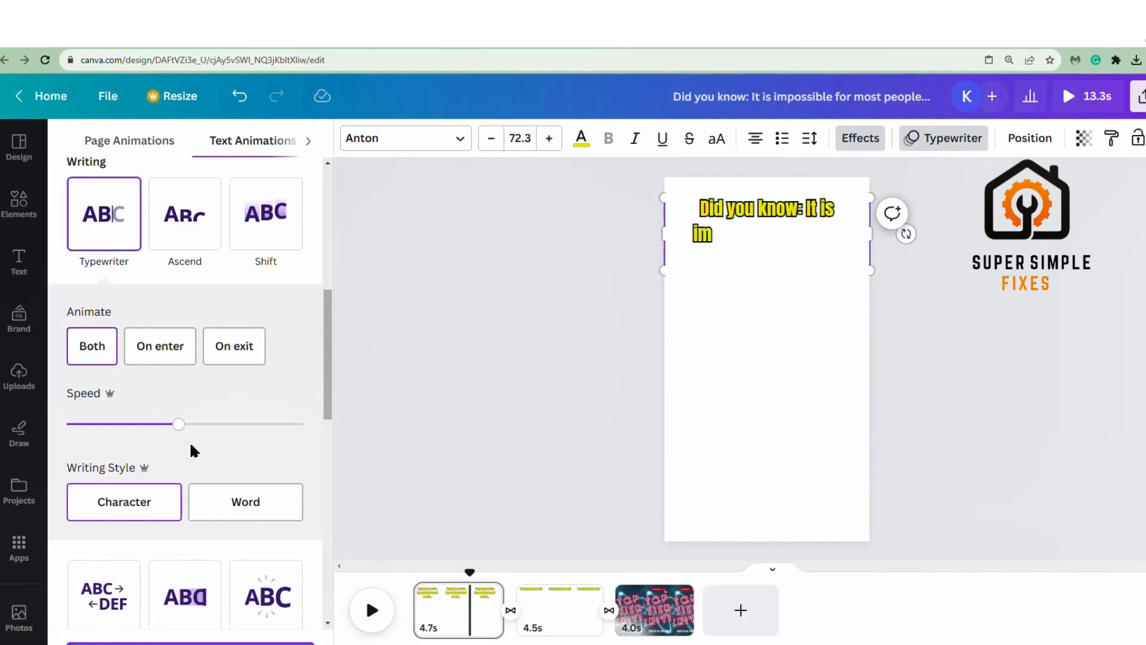
left_click_drag(178, 425, 166, 430)
left_click_drag(135, 432, 121, 433)
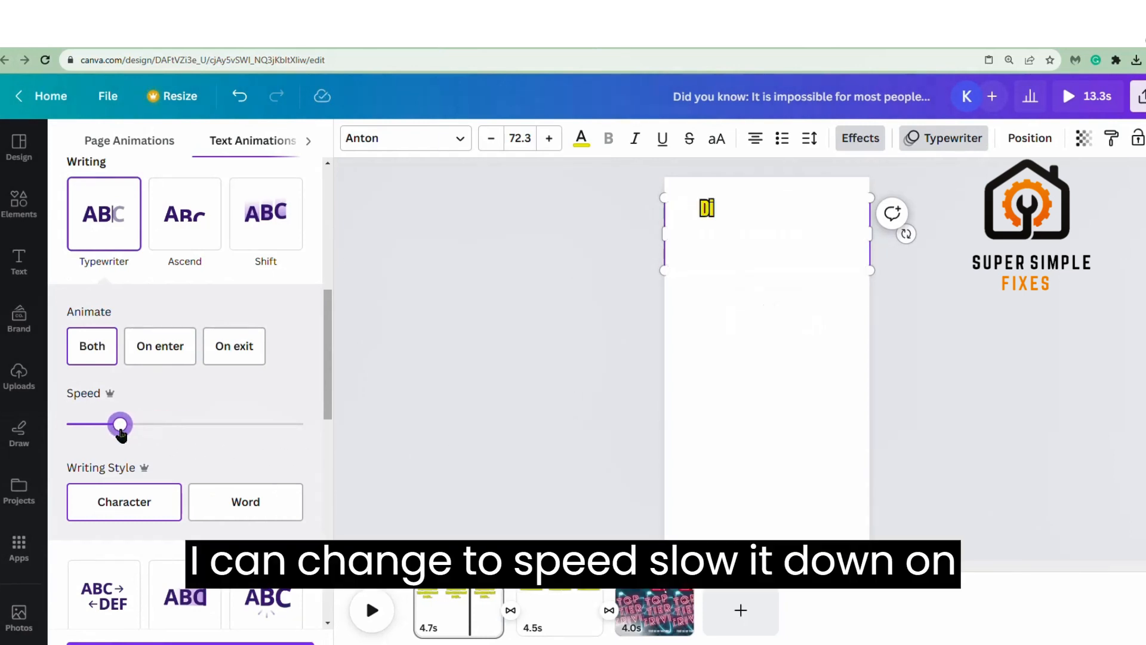
left_click(153, 358)
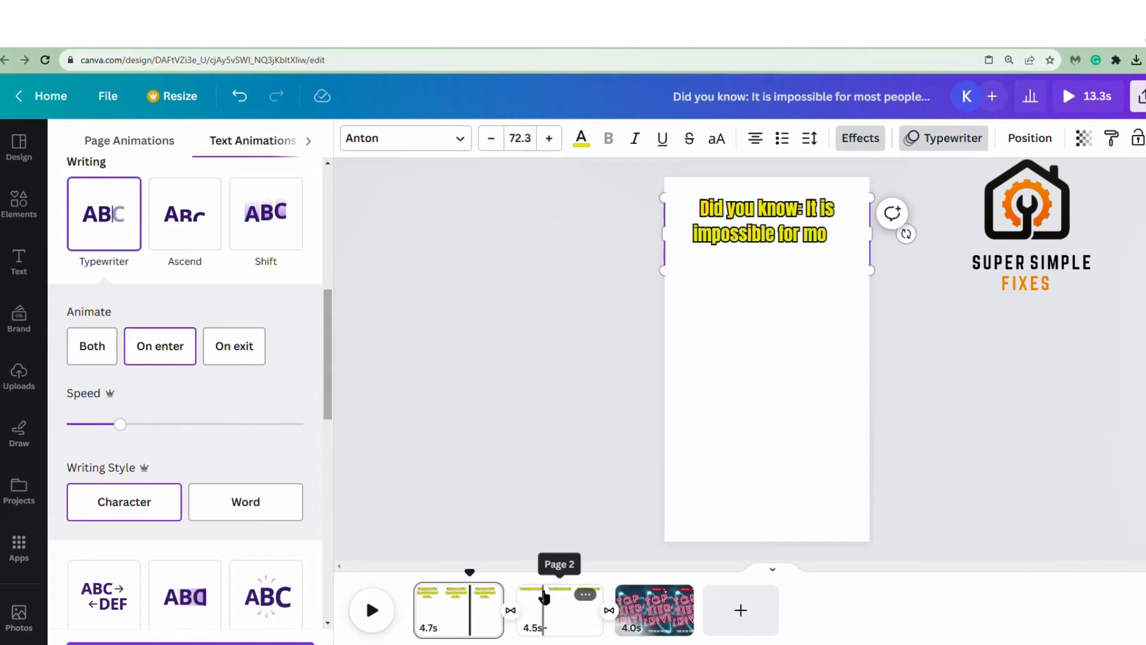
Give the second page's heading a slowed Typewriter animation on enter only, and return the playhead to the first page.
left_click(543, 597)
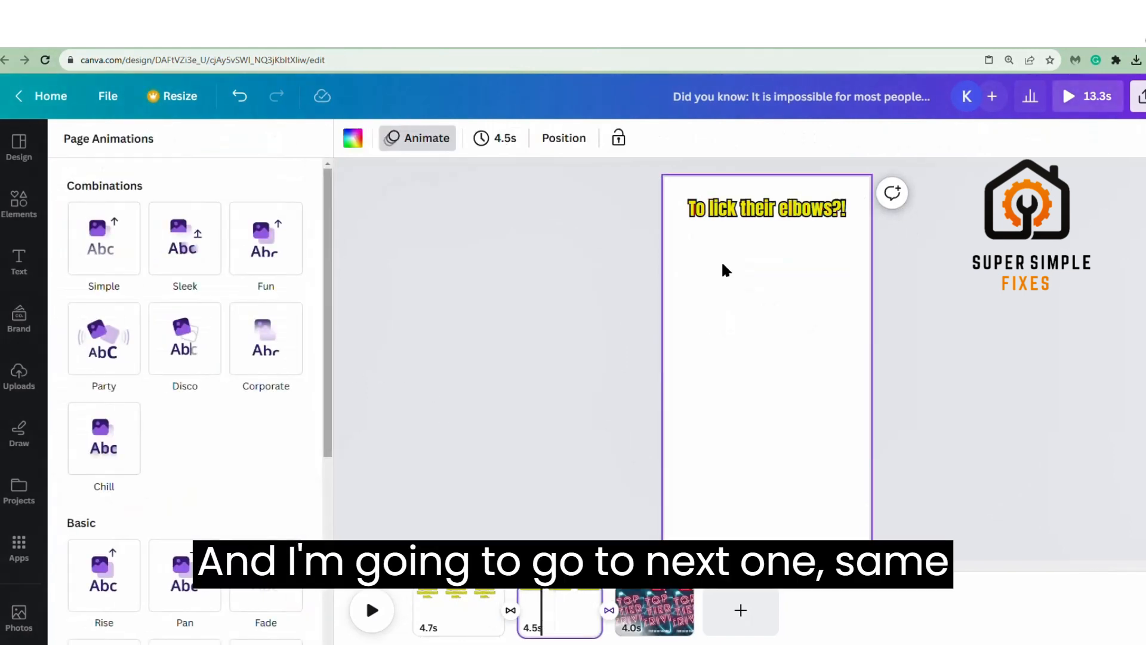
left_click(756, 209)
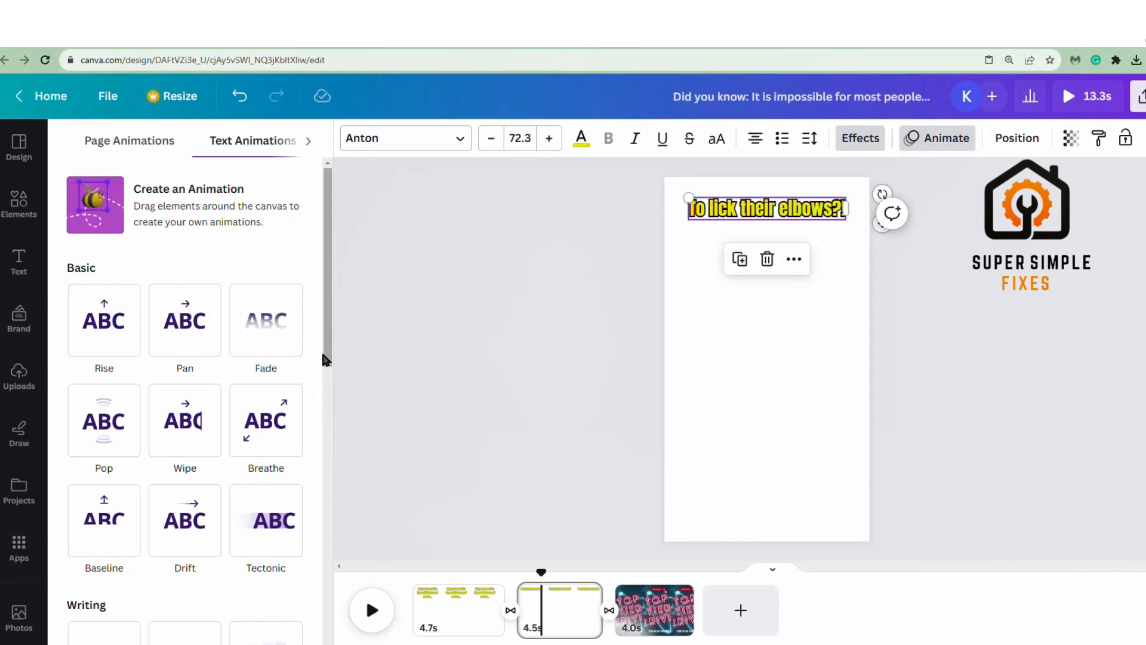
left_click_drag(324, 361, 318, 432)
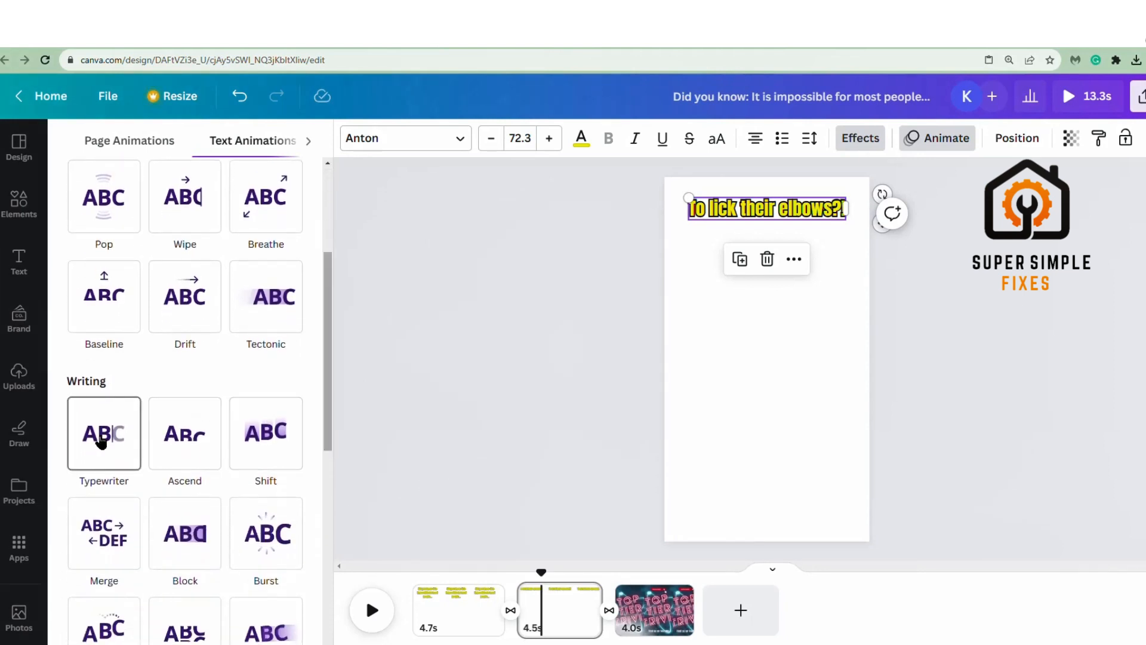
left_click(102, 435)
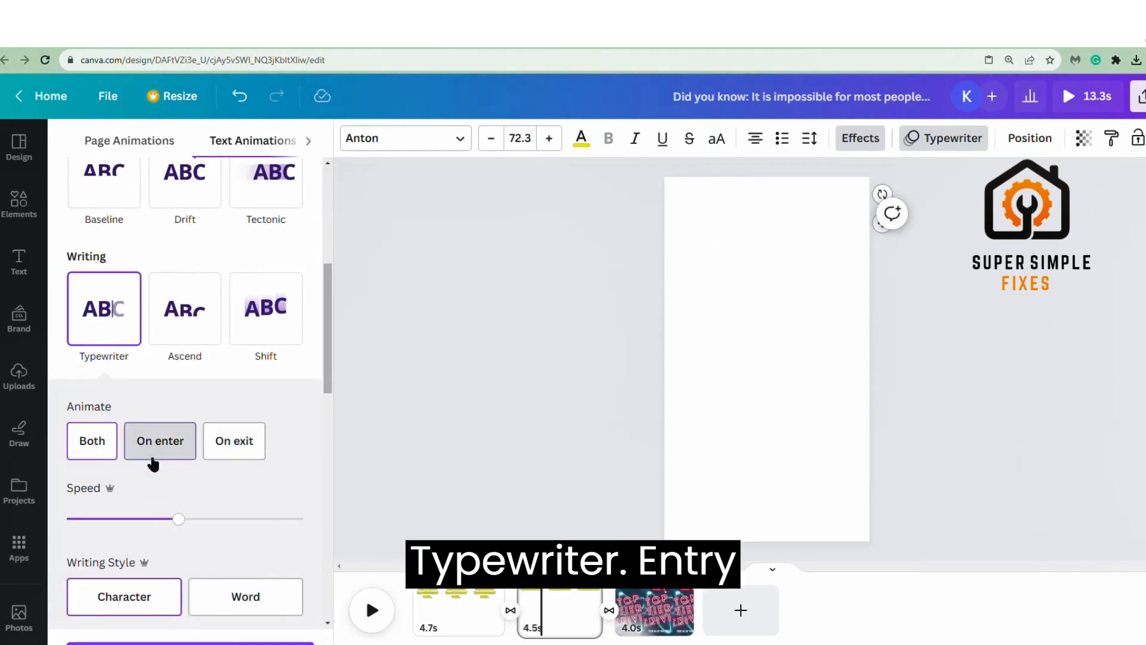
left_click(151, 455)
left_click_drag(179, 519, 116, 520)
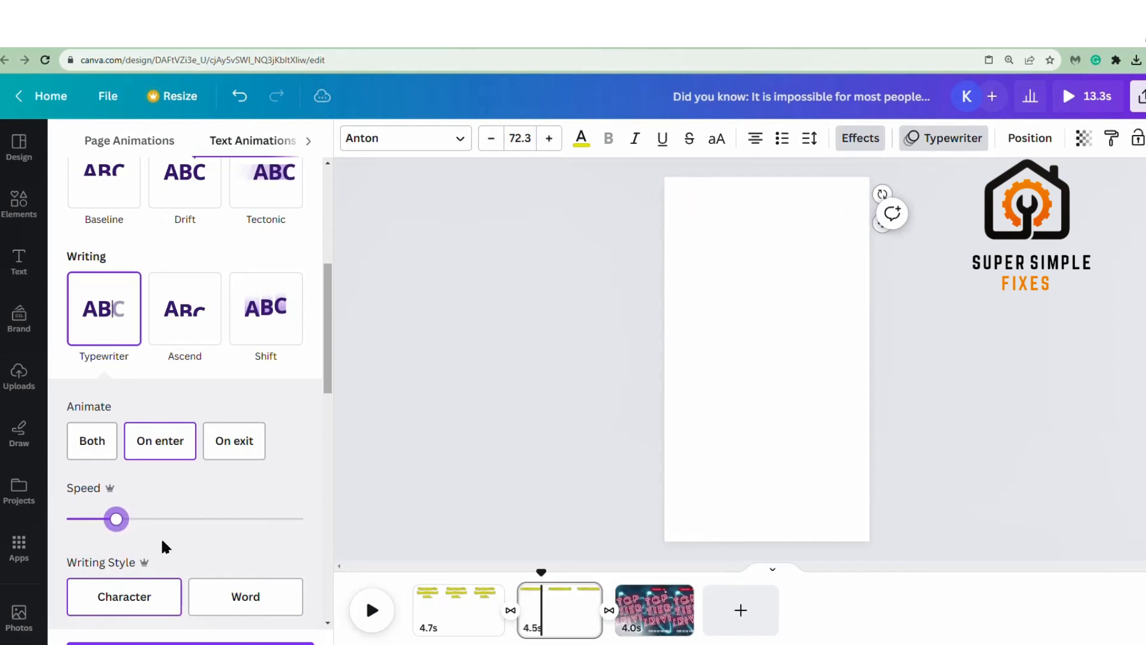
left_click_drag(539, 570, 392, 553)
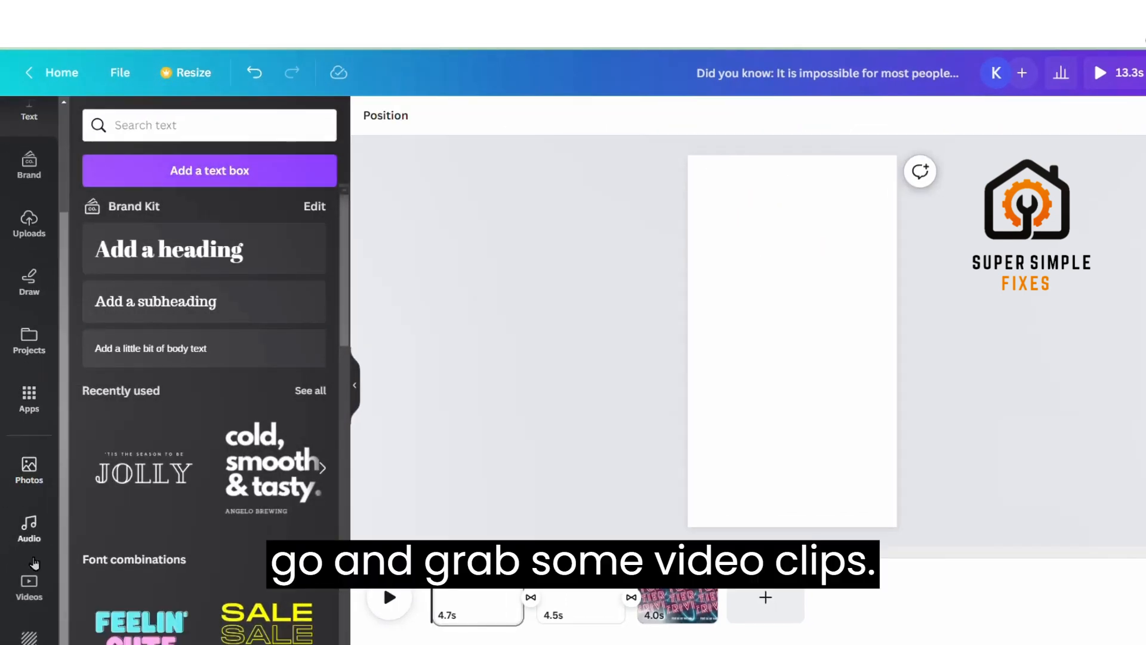
Search the stock videos for "Thinking" and add the clip of the man scratching his head before a chalkboard to the first page.
left_click(28, 591)
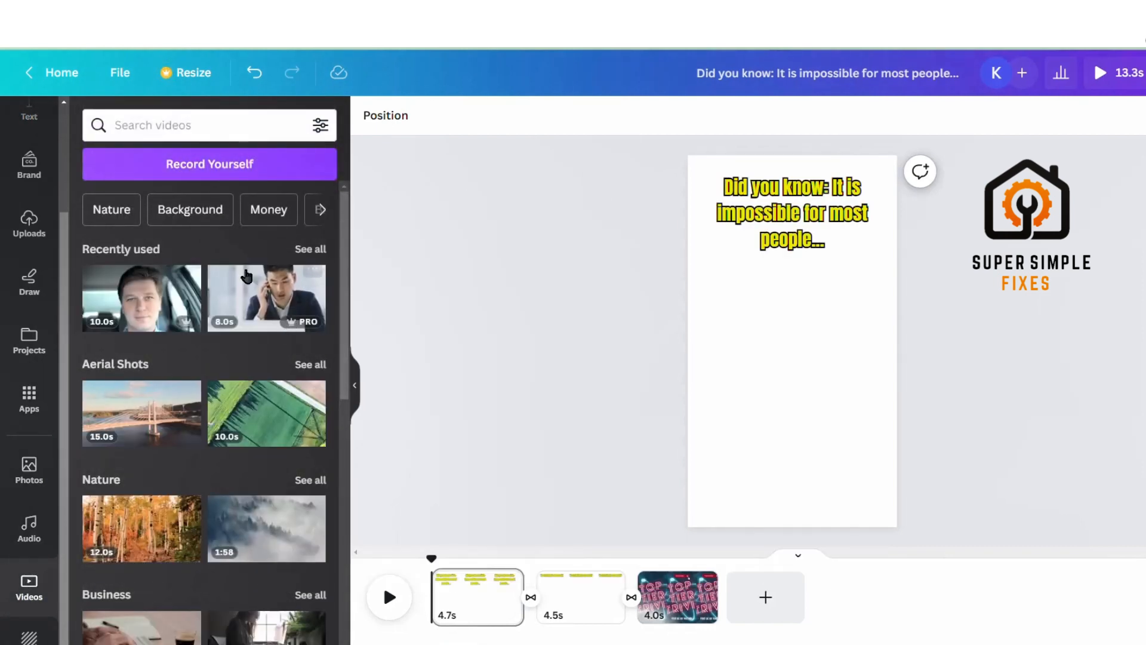
left_click(203, 121)
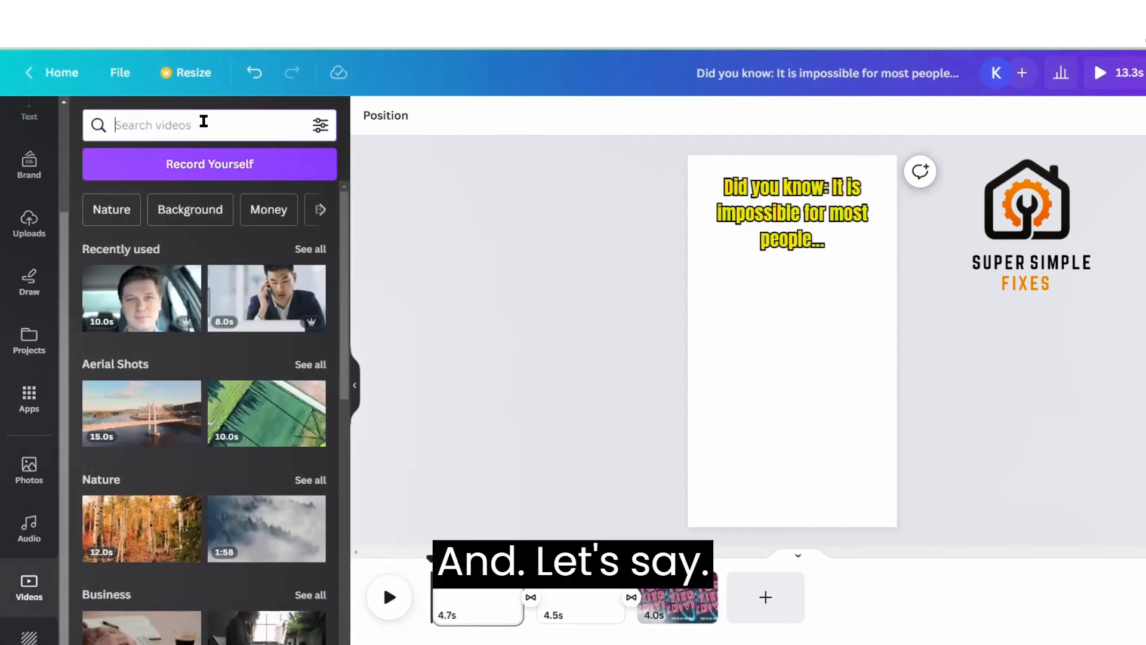
type("Thinking")
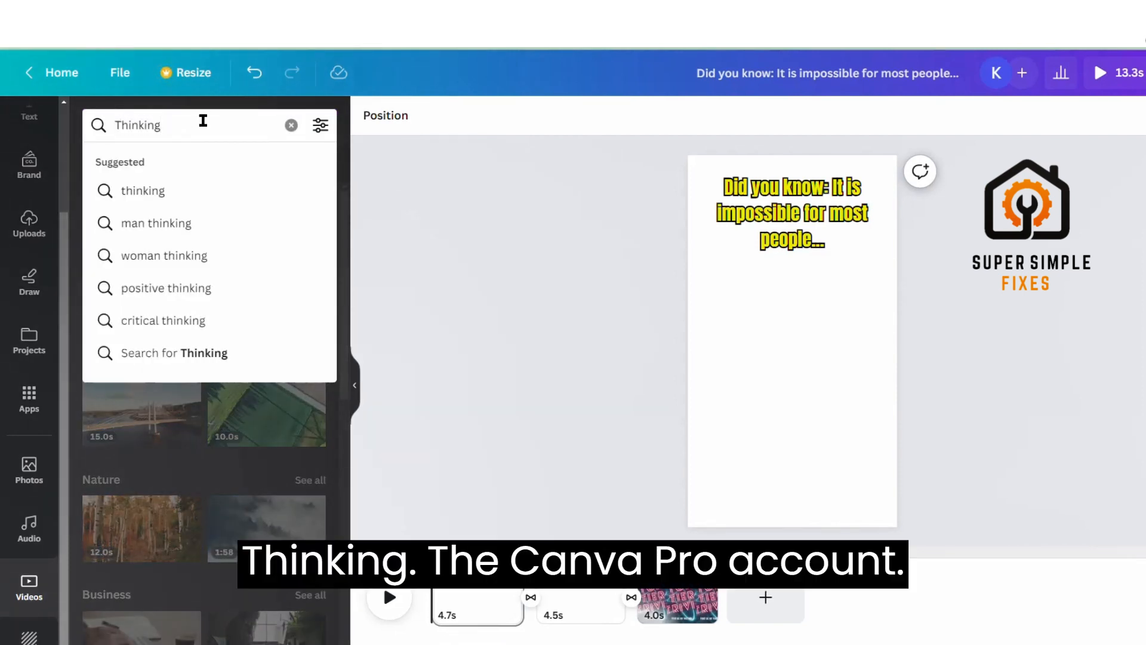
key("Return")
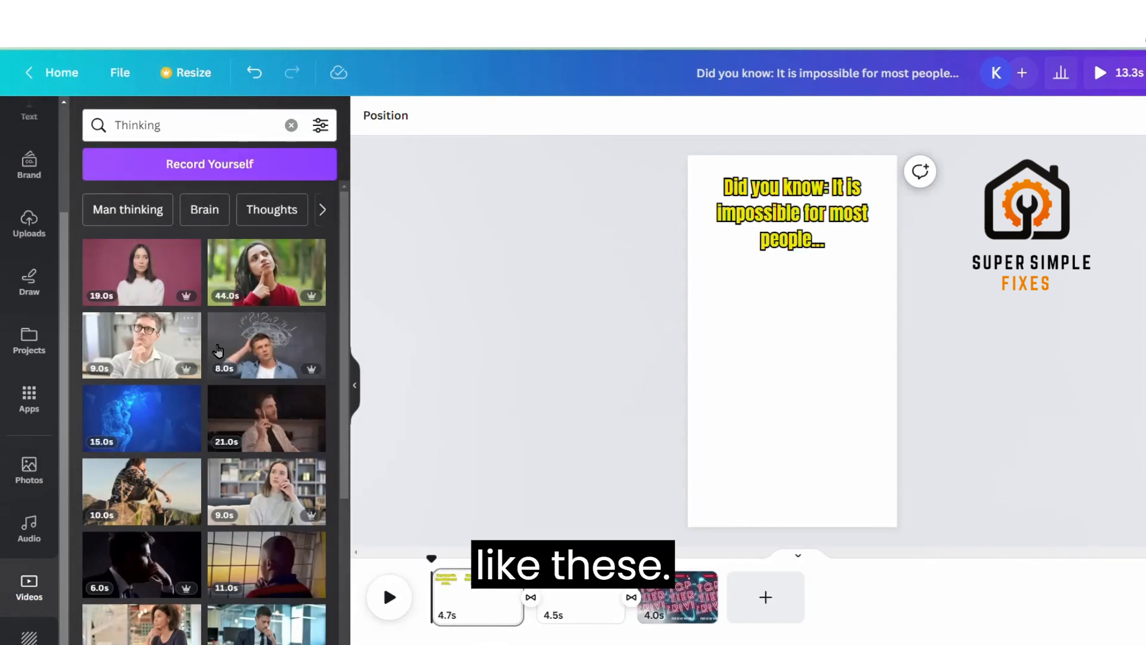
left_click(266, 346)
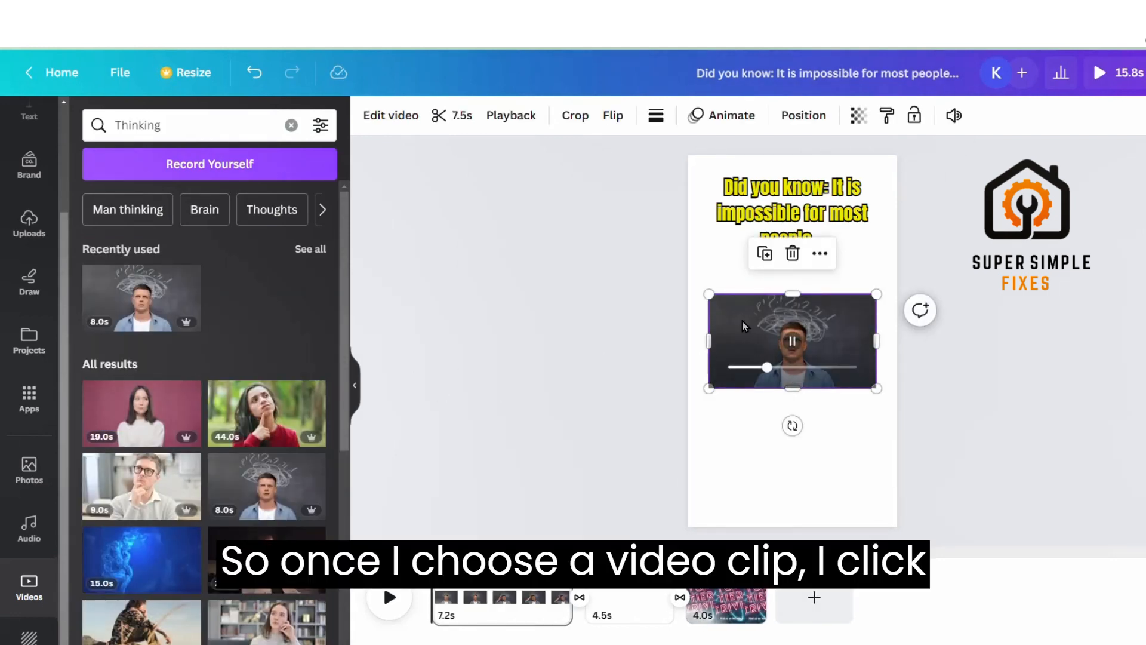
Enlarge the thinking-man clip to cover the whole first page and shorten that page to 4.0 seconds.
left_click_drag(709, 293, 688, 282)
left_click_drag(876, 386, 897, 400)
left_click_drag(792, 281, 792, 155)
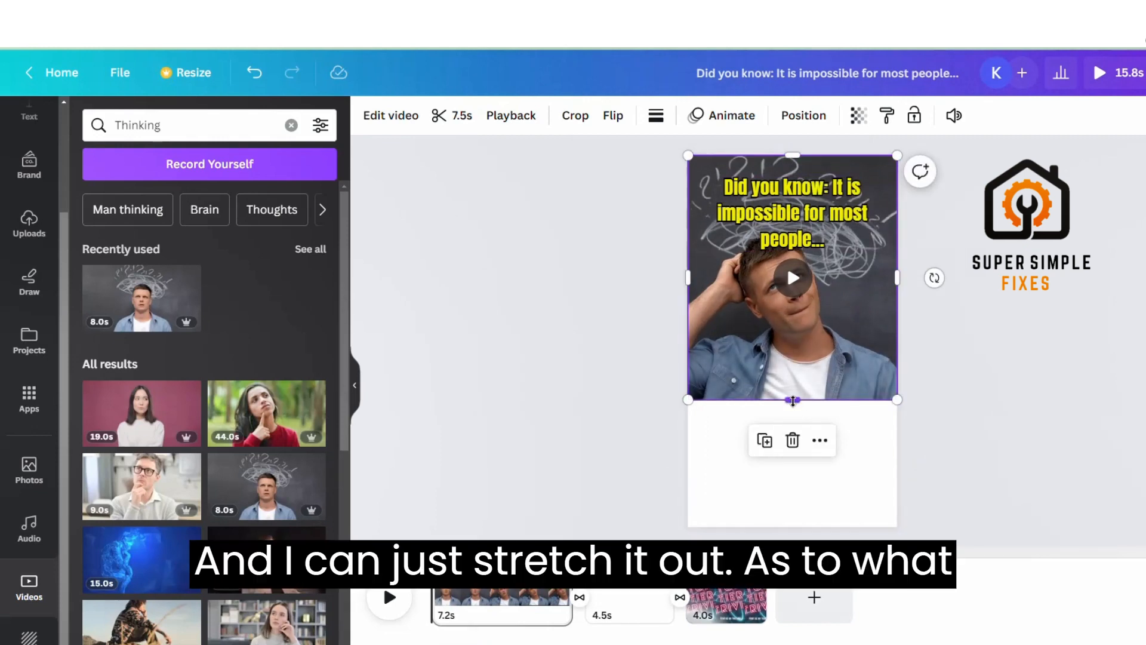
left_click_drag(793, 399, 796, 533)
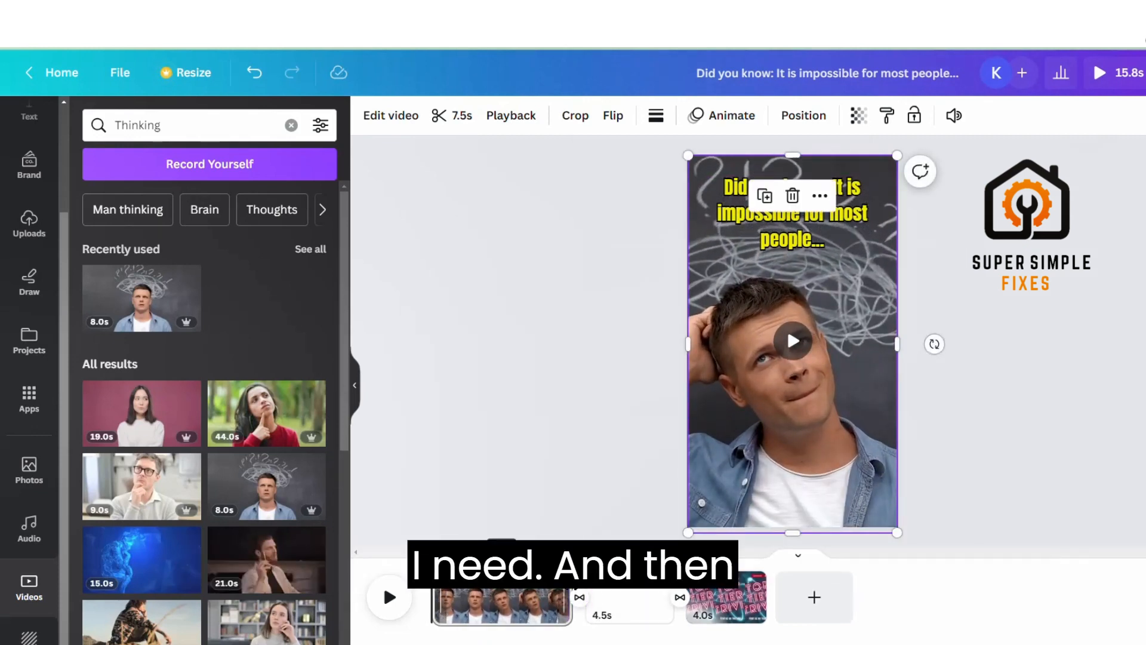
left_click_drag(571, 597, 515, 590)
Search the stock videos for "elbow" and add the clip of crossed arms with a tennis racket to the second page.
left_click(561, 595)
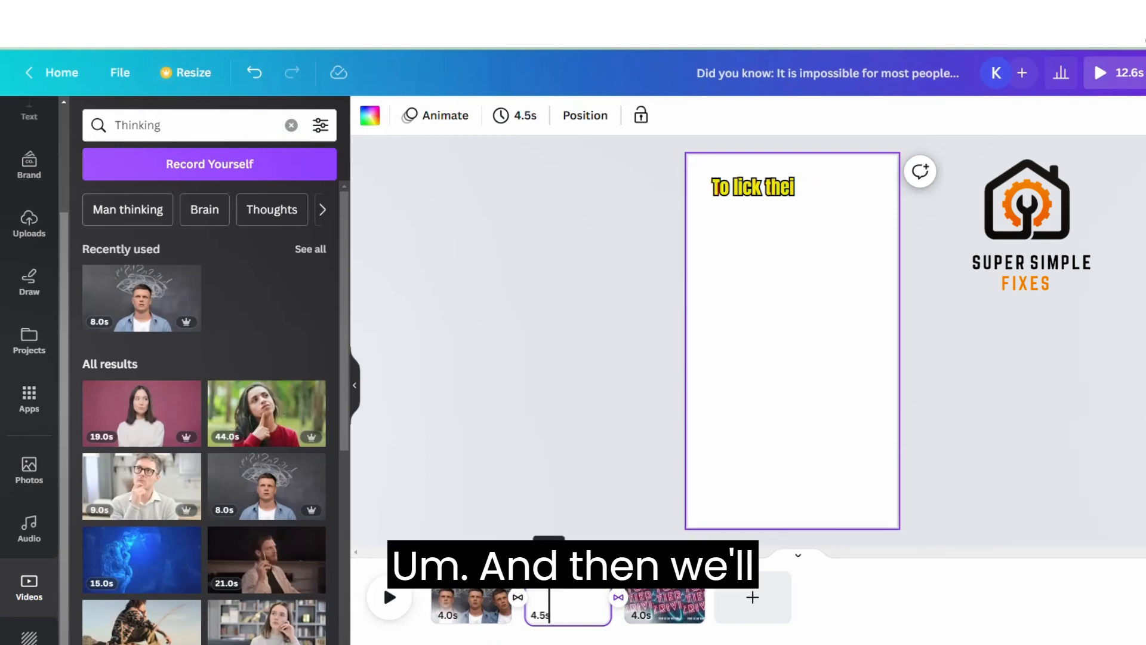
double_click(172, 123)
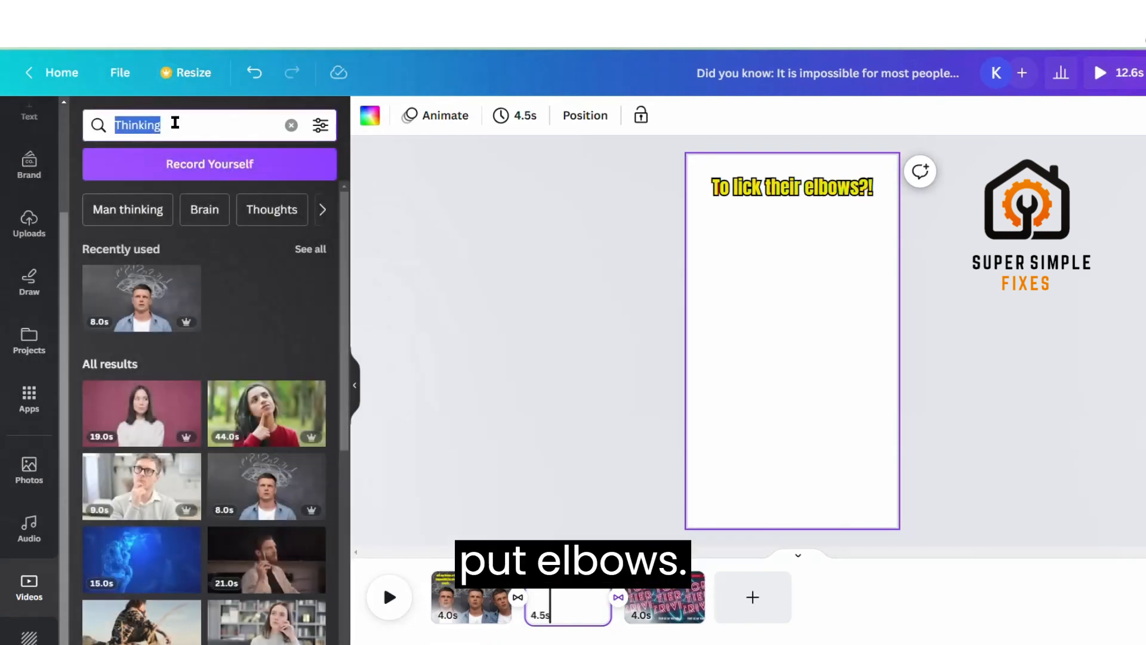
type("elbows")
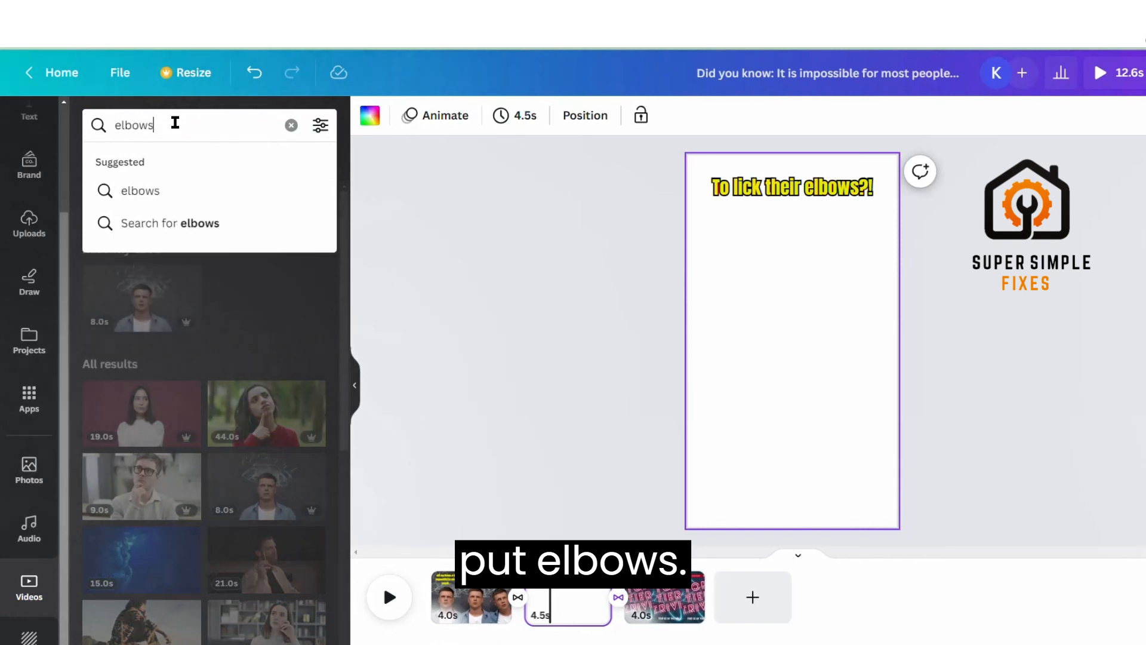
left_click(184, 227)
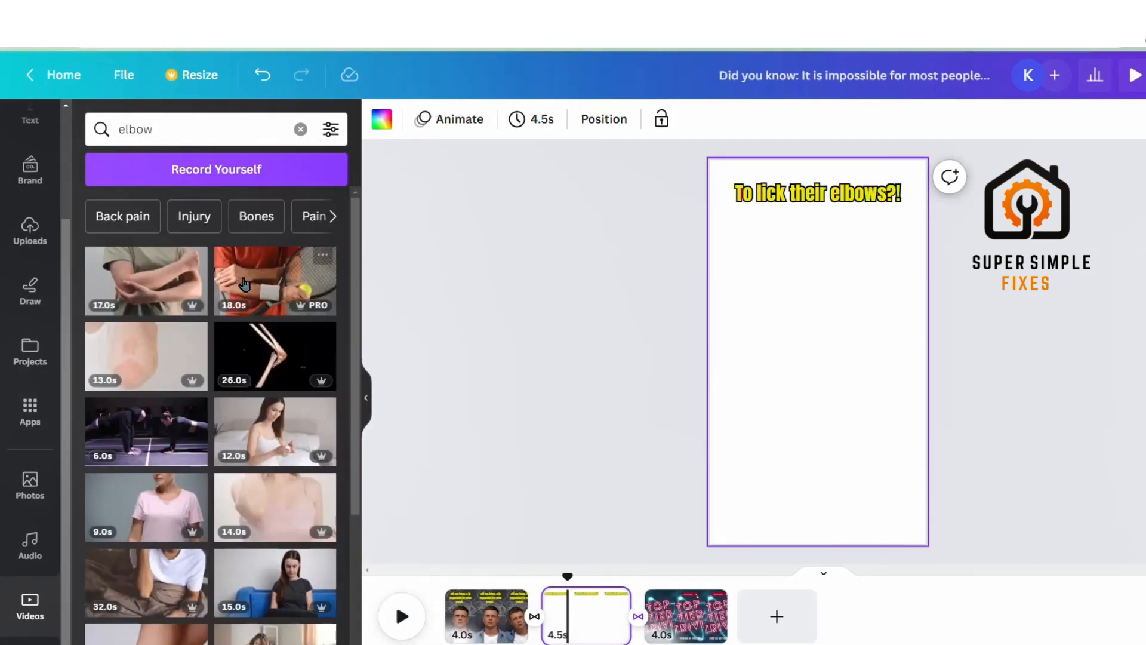
left_click(248, 292)
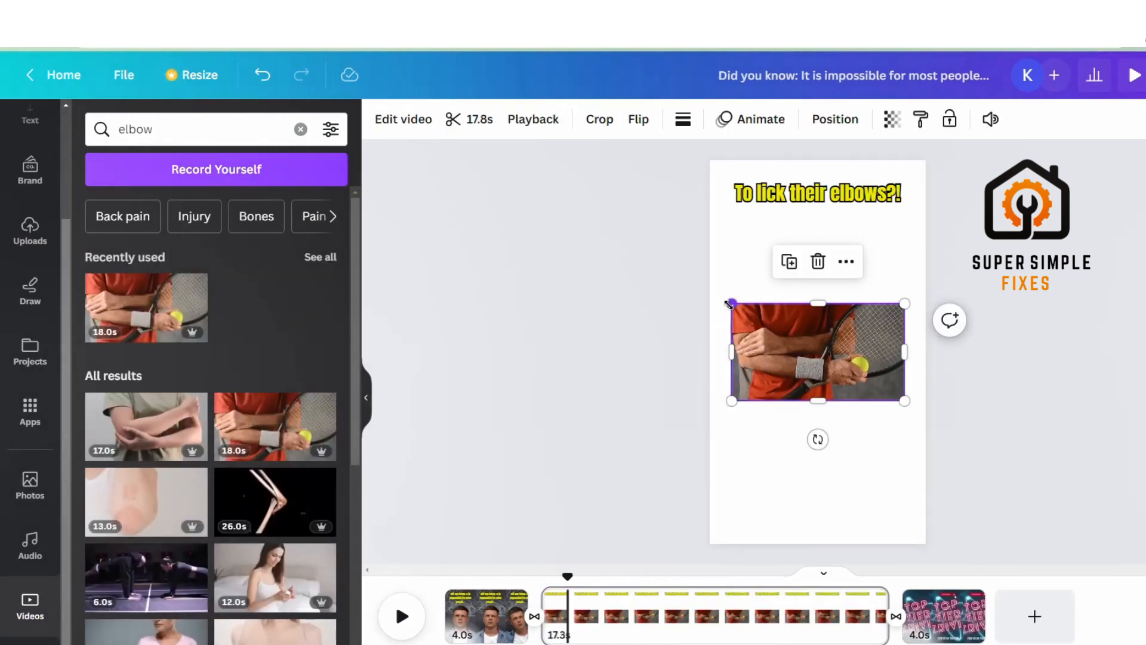
Stretch the tennis-racket clip until it covers the full width and height of the second page.
left_click_drag(731, 304, 711, 292)
left_click_drag(906, 400, 926, 413)
left_click_drag(819, 291, 818, 152)
left_click_drag(821, 418, 820, 554)
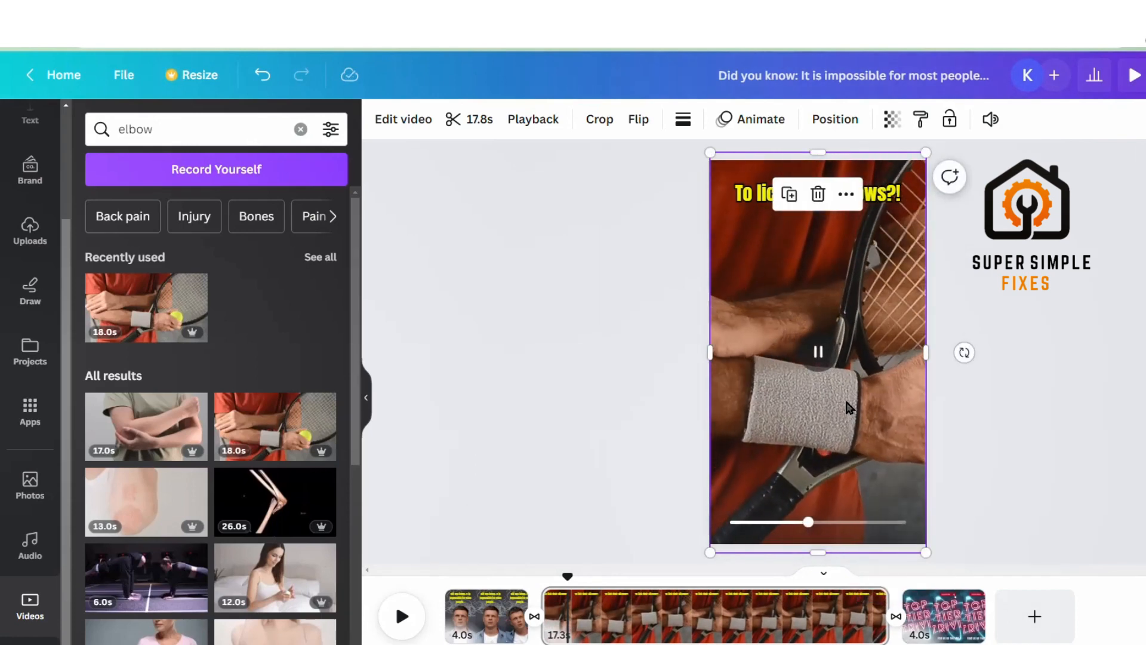
Shift and widen the second page's clip so the elbow sits inside the frame while the page stays fully covered.
left_click_drag(812, 454, 872, 453)
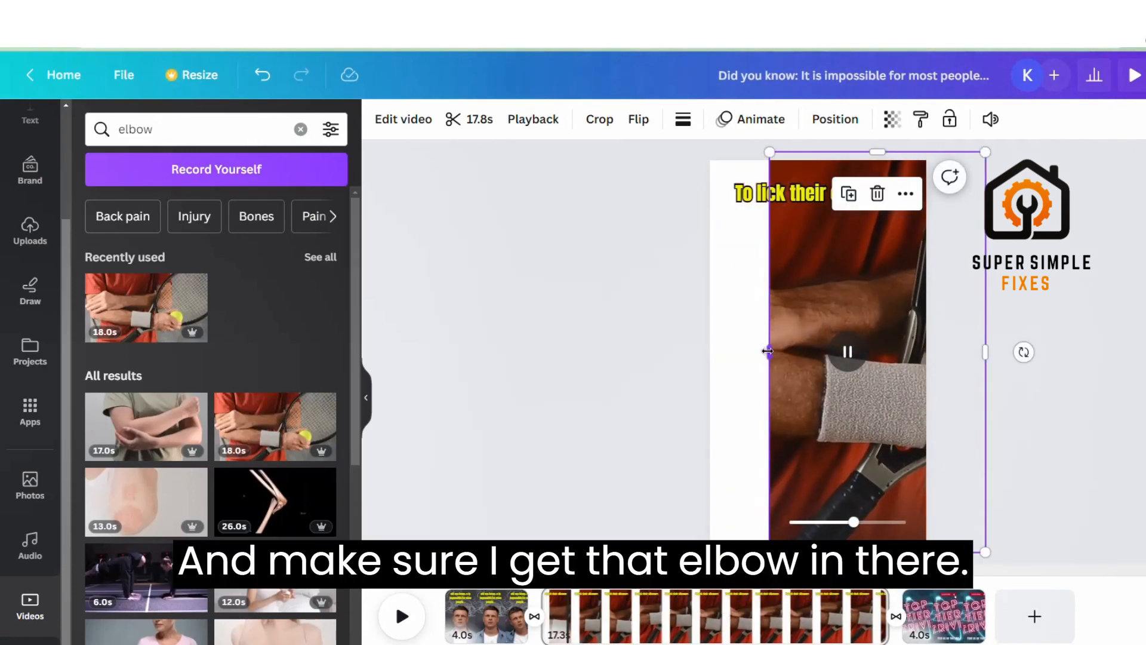
left_click_drag(767, 362, 676, 353)
left_click_drag(858, 379, 927, 379)
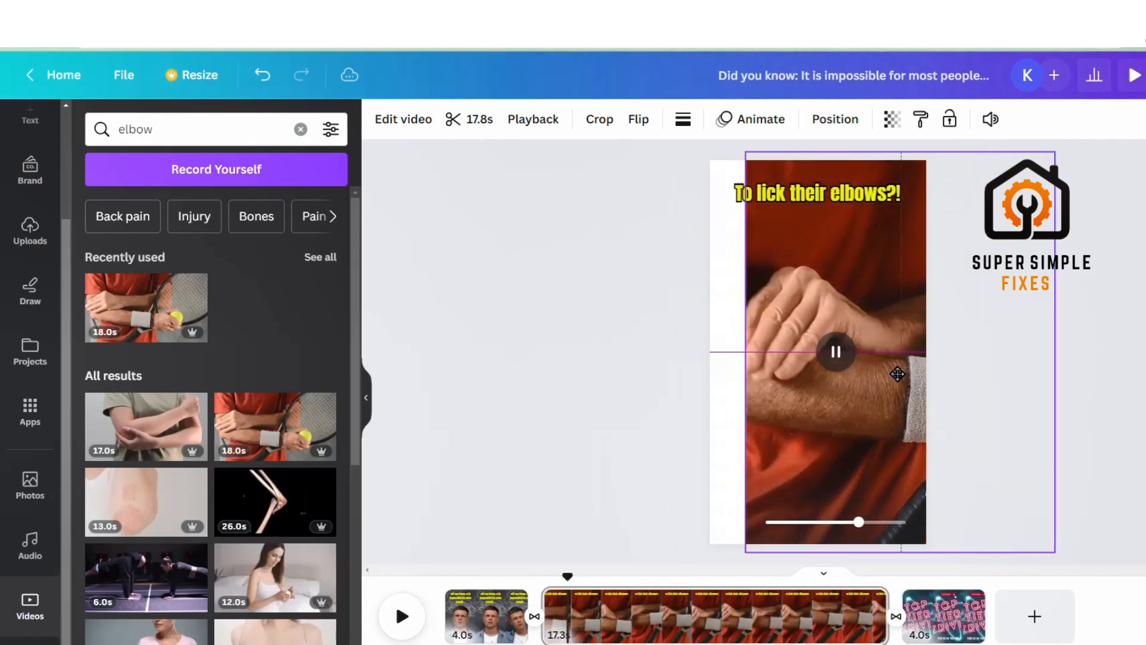
left_click_drag(744, 353, 693, 358)
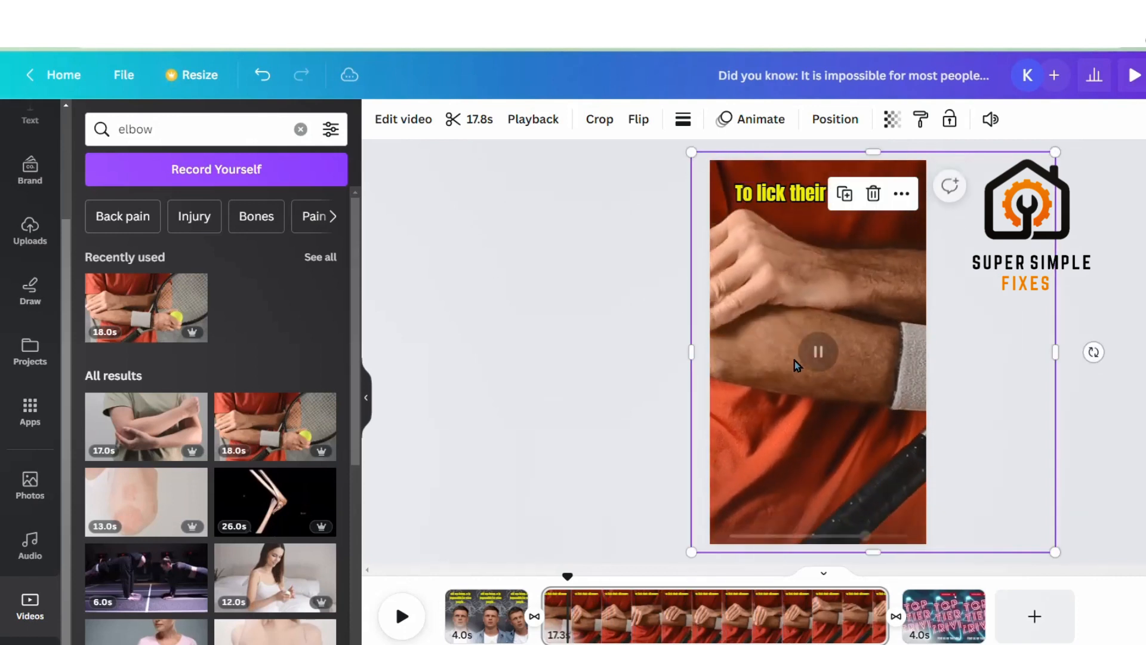
left_click_drag(882, 375, 911, 378)
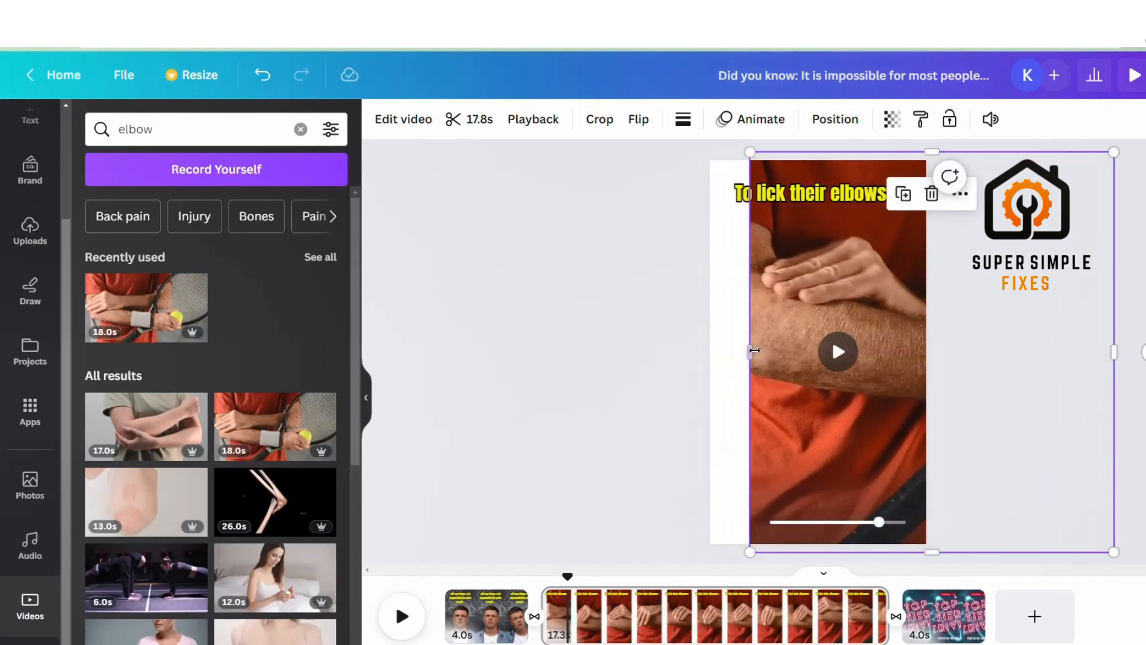
left_click_drag(749, 352, 687, 353)
left_click_drag(770, 371, 838, 375)
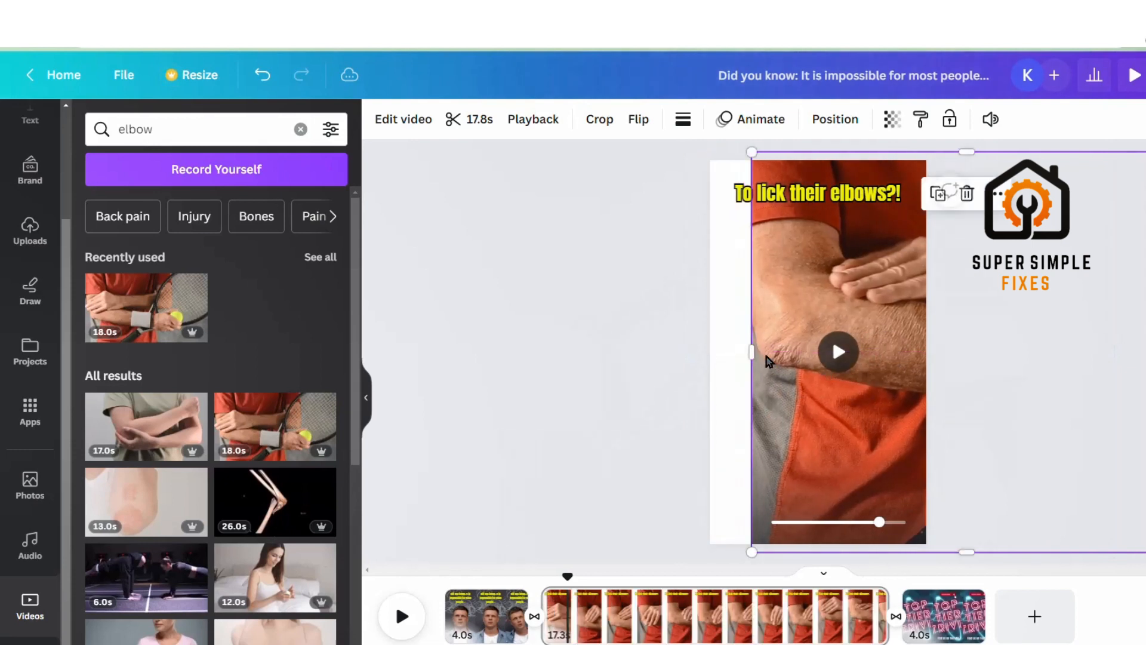
left_click_drag(749, 353, 706, 357)
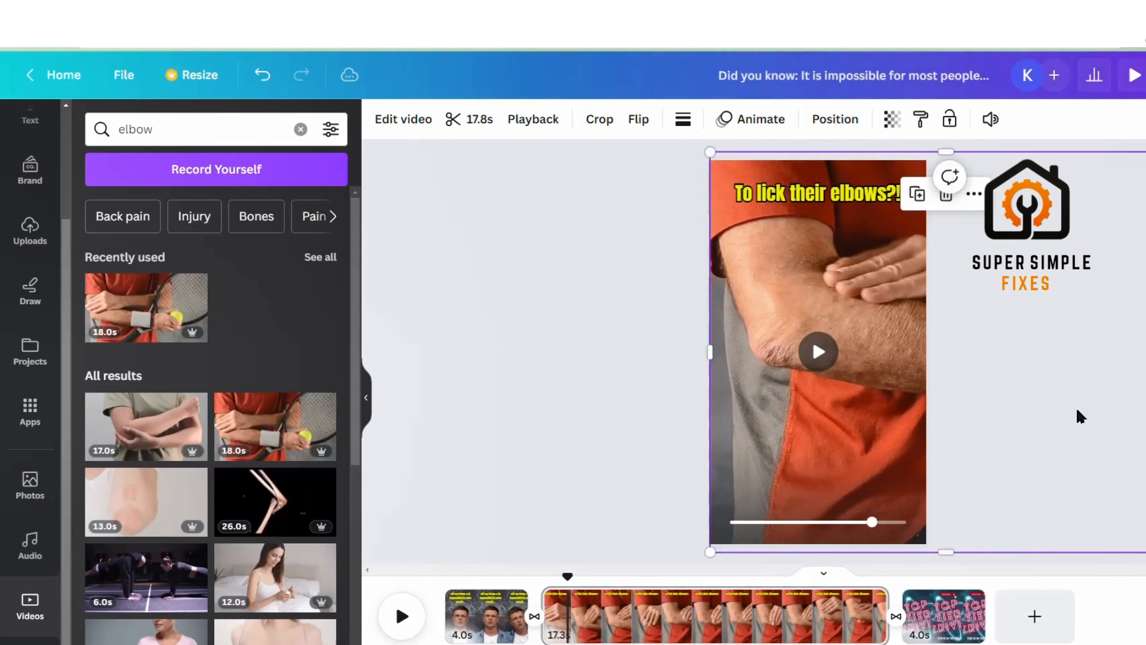
left_click(645, 358)
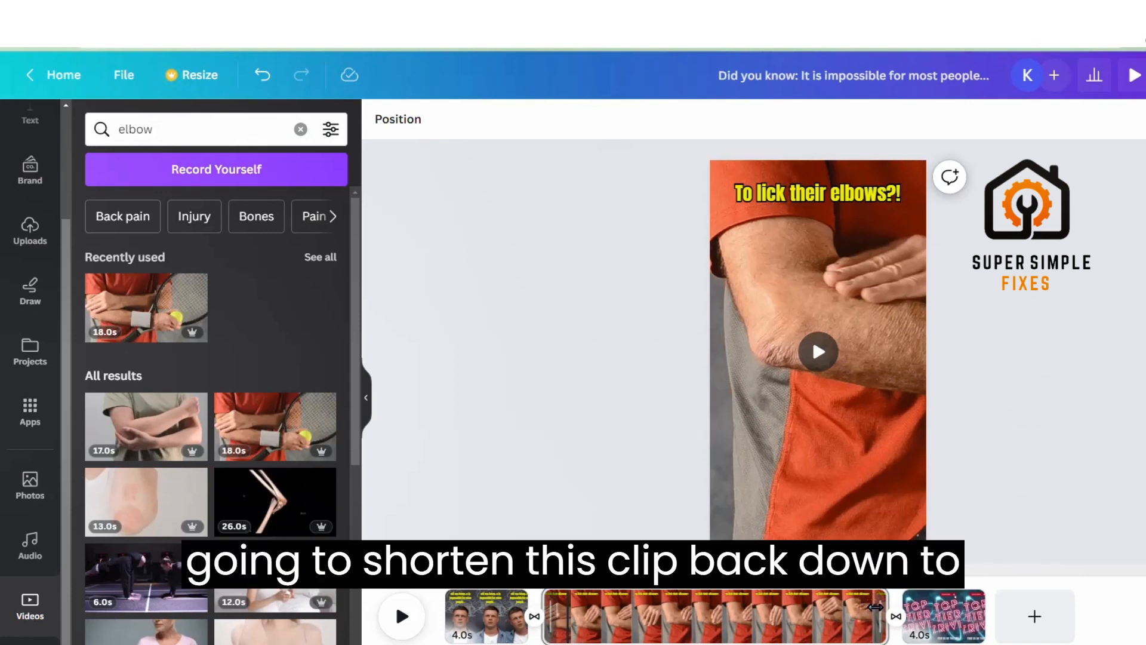
Shorten the second page to 4.0 seconds, play the video through, and return the playhead to the start.
left_click_drag(887, 614, 621, 613)
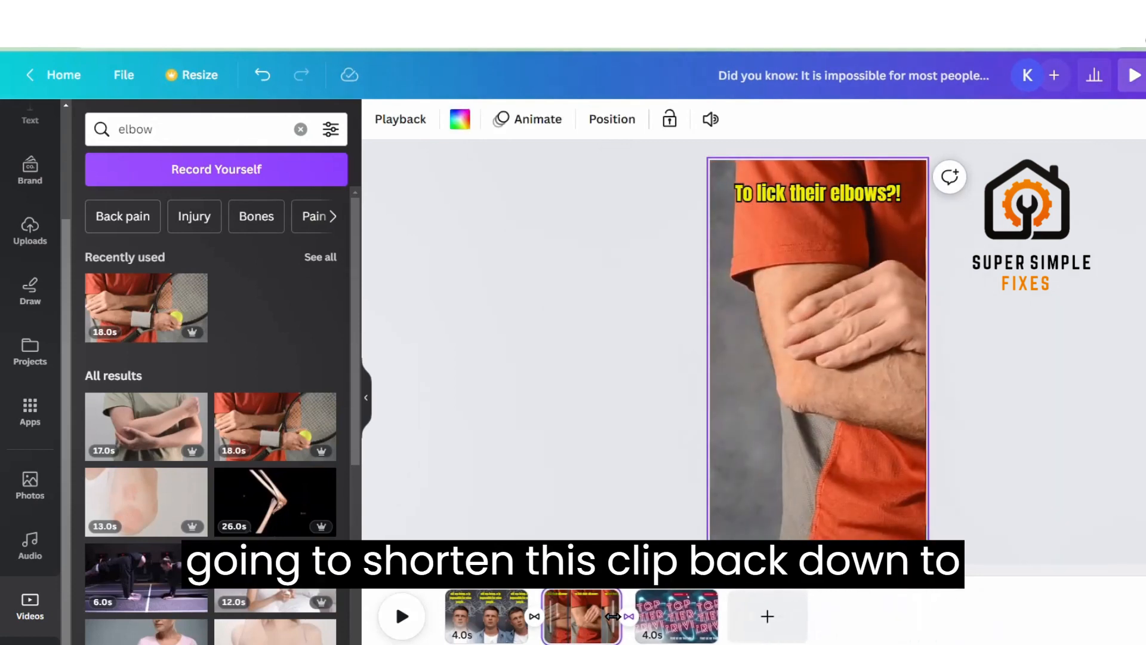
left_click(402, 616)
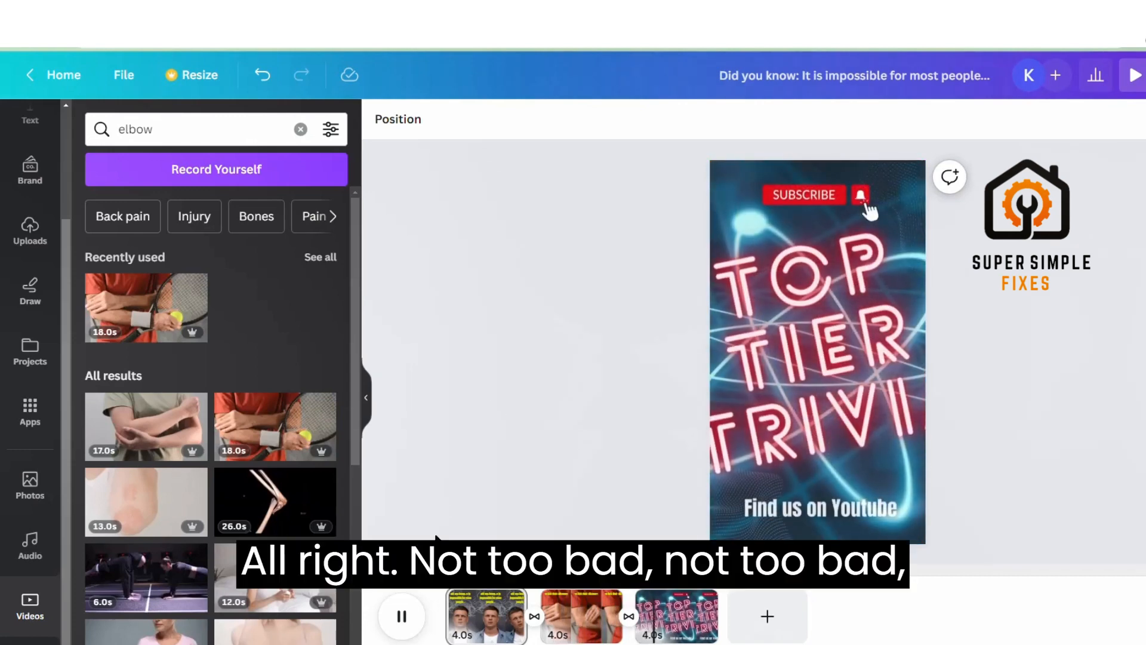
key("space")
left_click_drag(669, 583, 446, 582)
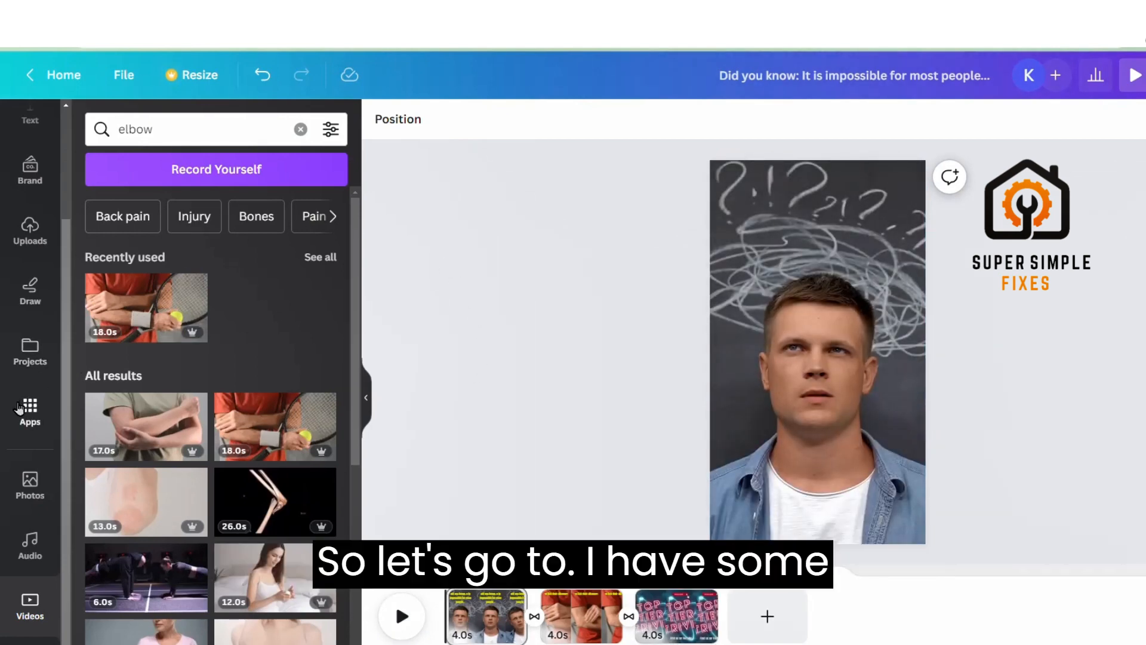
Add the uploaded audio track "Culture - Anno Domini Beats" at the very start of the timeline.
scroll(19, 408, "up", 2)
left_click(28, 299)
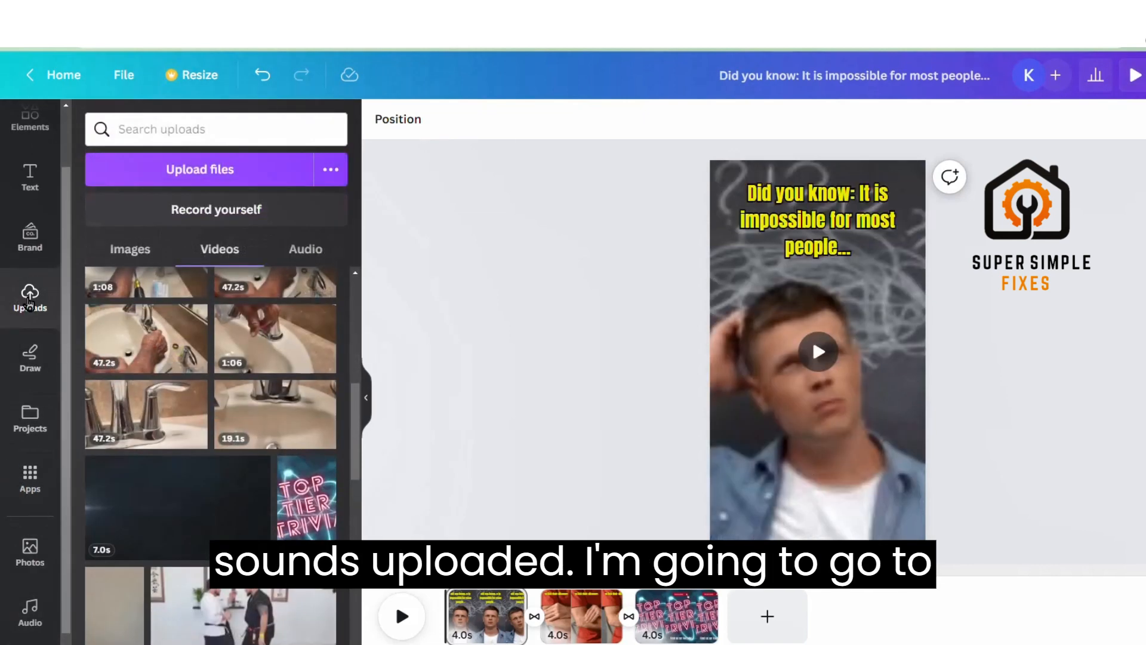
left_click(303, 248)
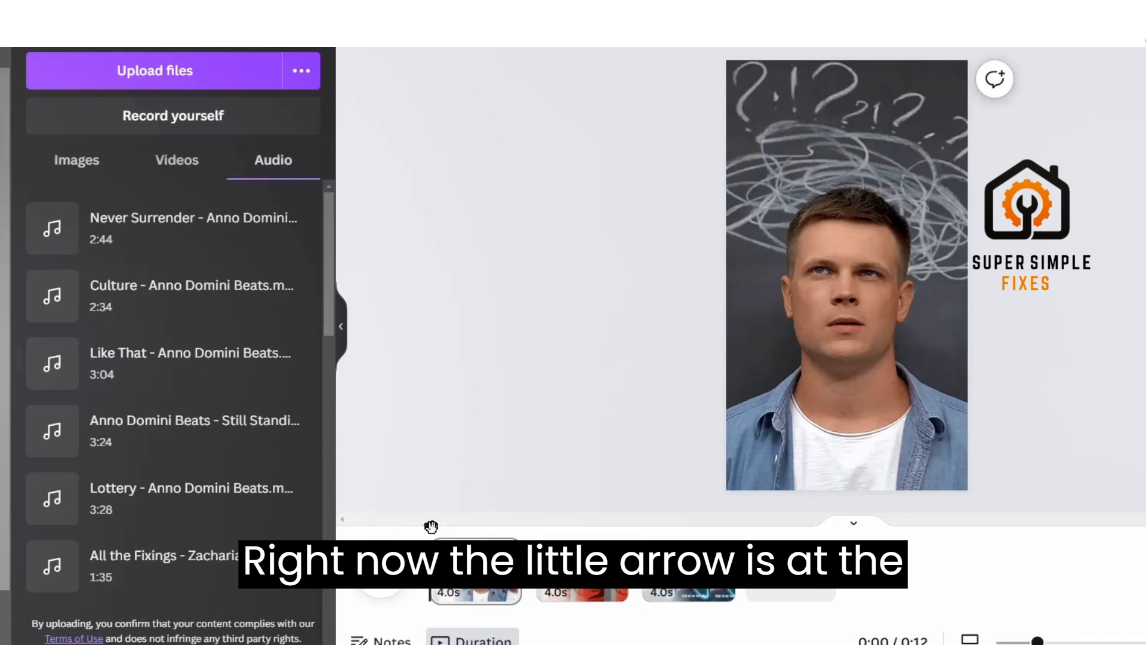
left_click_drag(445, 574, 465, 572)
left_click_drag(453, 523, 423, 523)
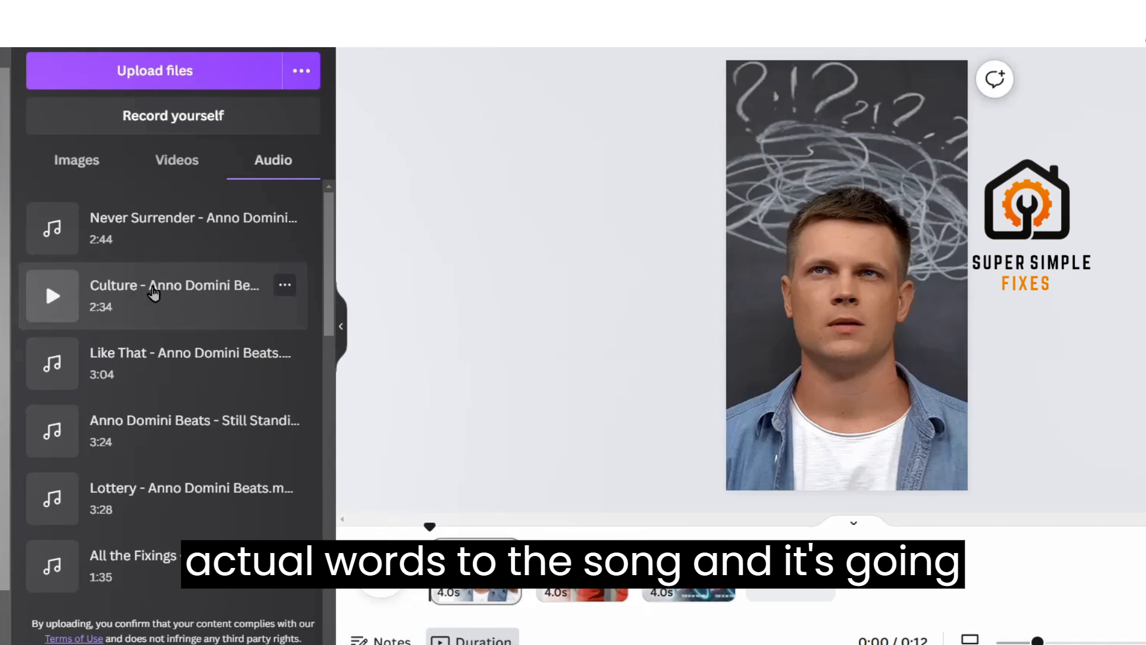
left_click(155, 293)
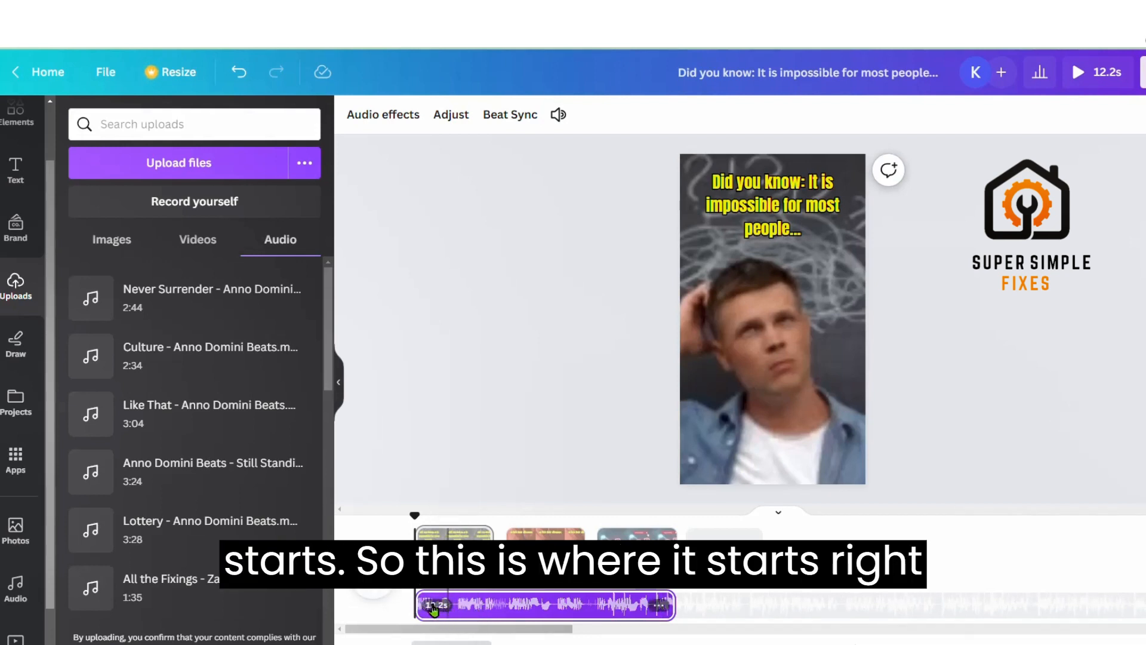
Audition the soundtrack, shift it so a section further into the song opens the video, and replay from the beginning.
left_click(372, 578)
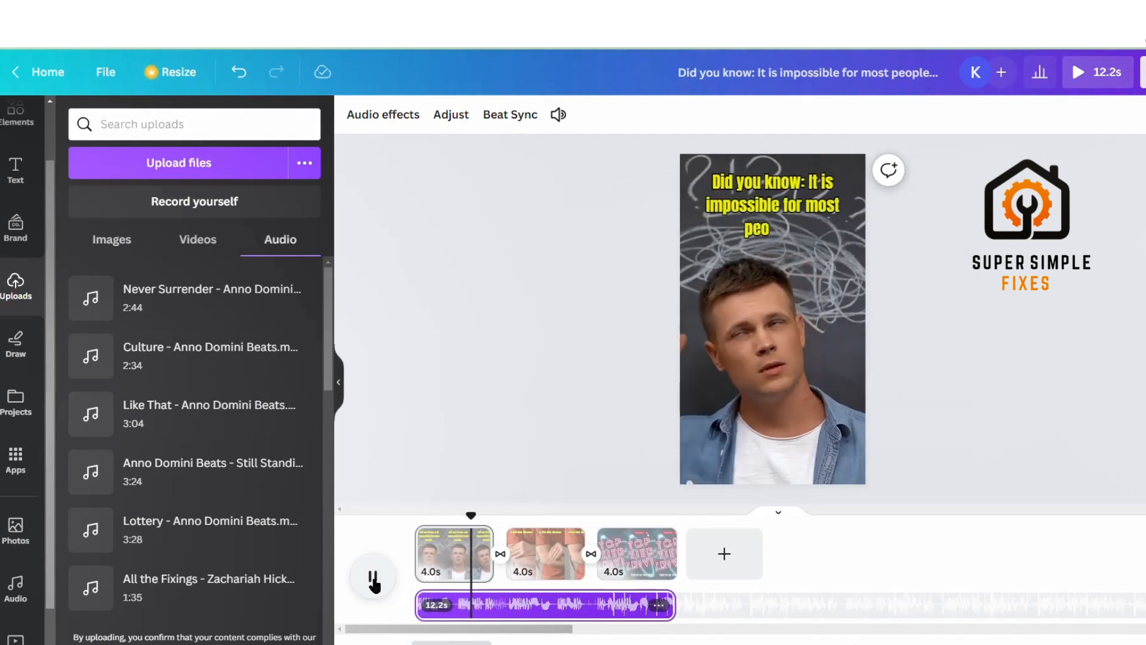
left_click(373, 578)
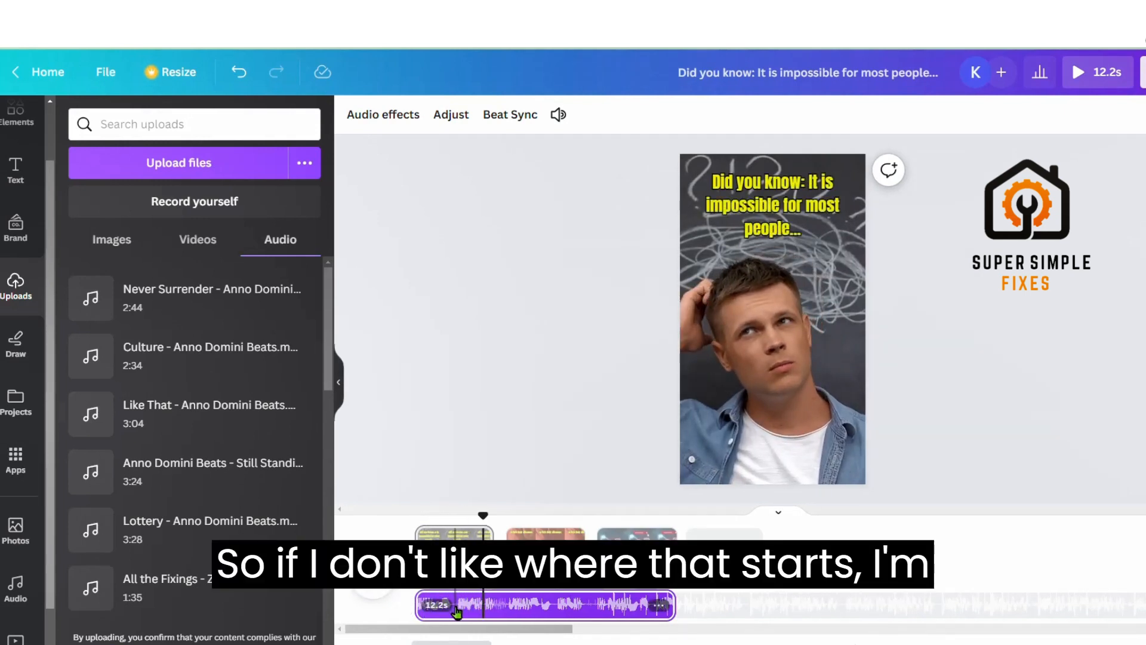
left_click(456, 610)
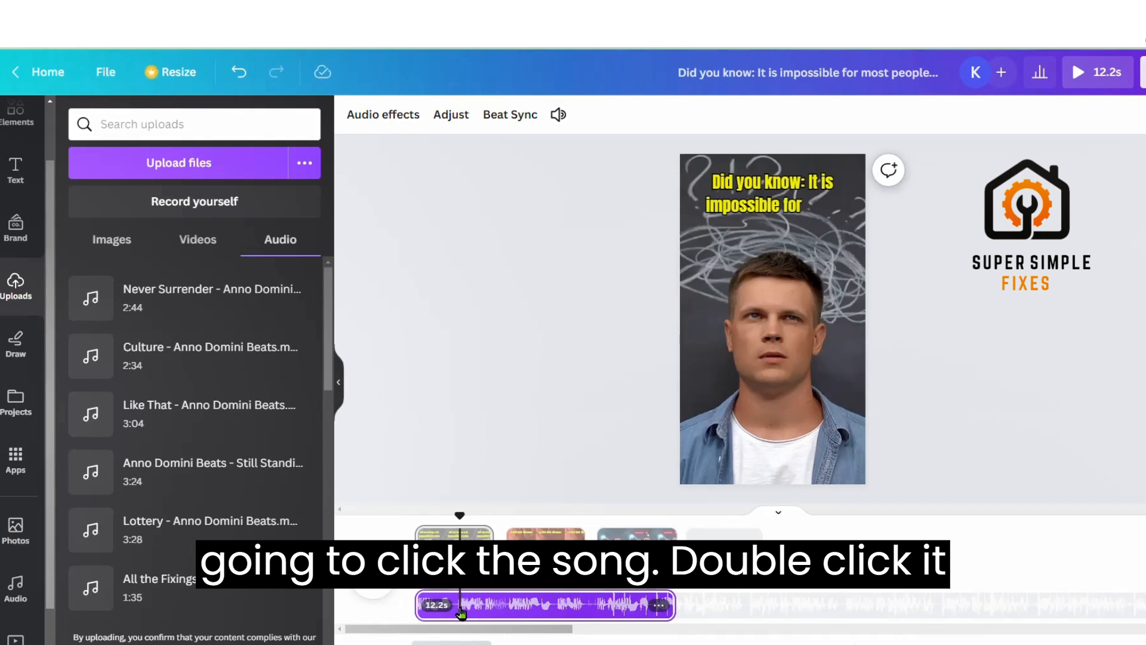
double_click(461, 607)
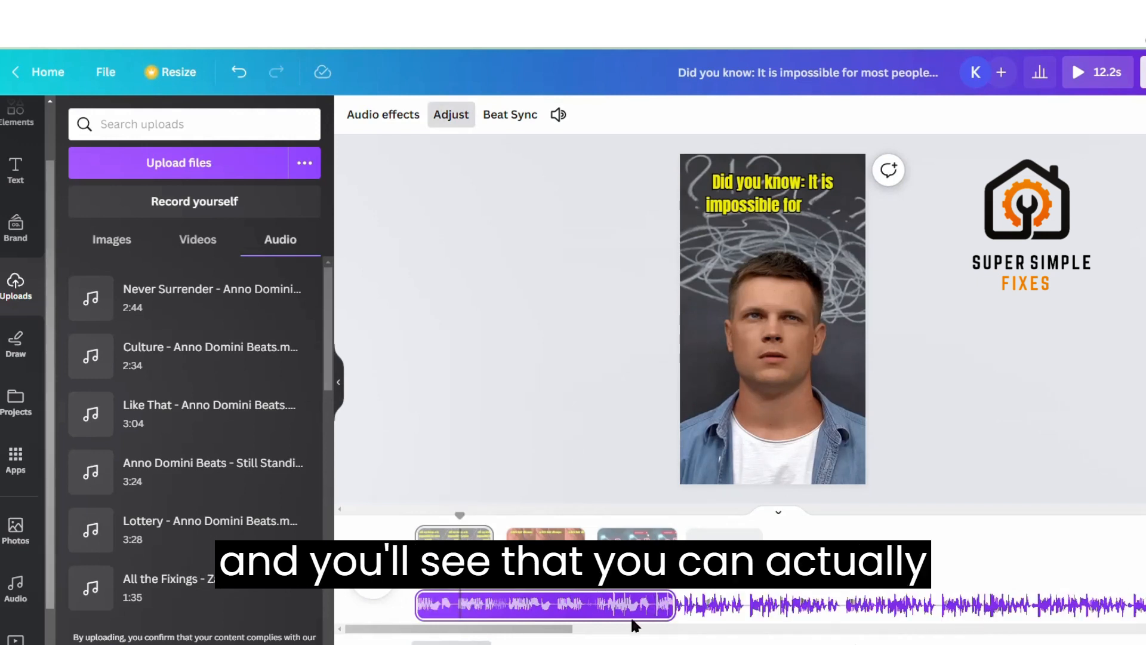
left_click_drag(628, 613, 447, 613)
left_click(458, 514)
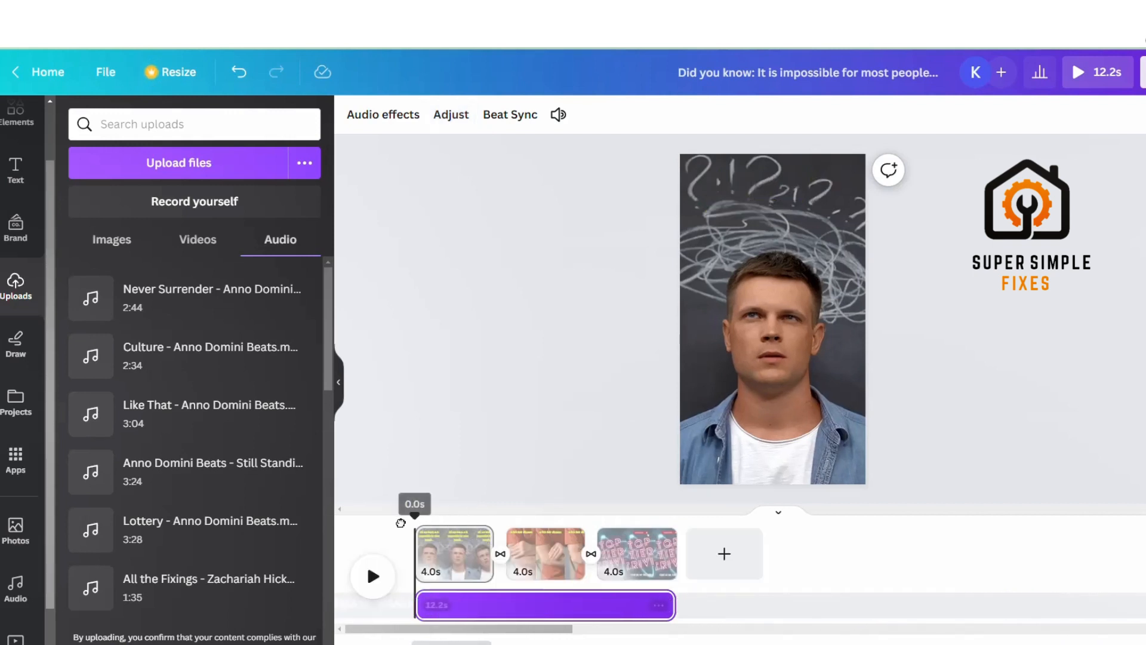
left_click(370, 576)
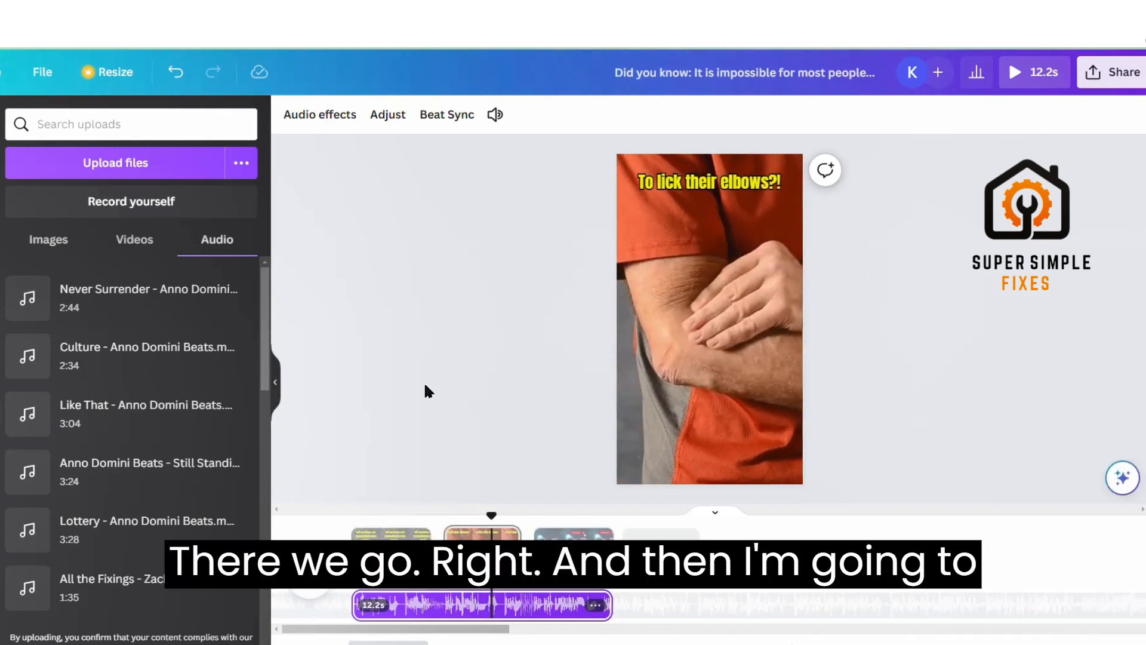
Deselect the audio track and open the design's sharing options to view the Download choice.
left_click(489, 387)
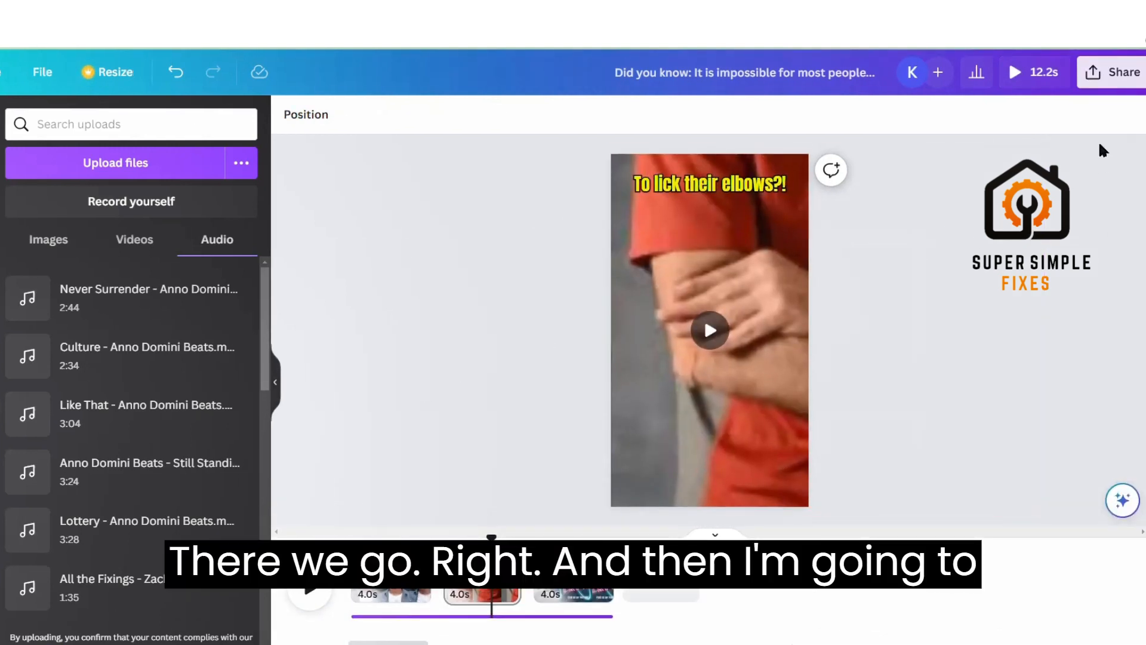
left_click(1115, 71)
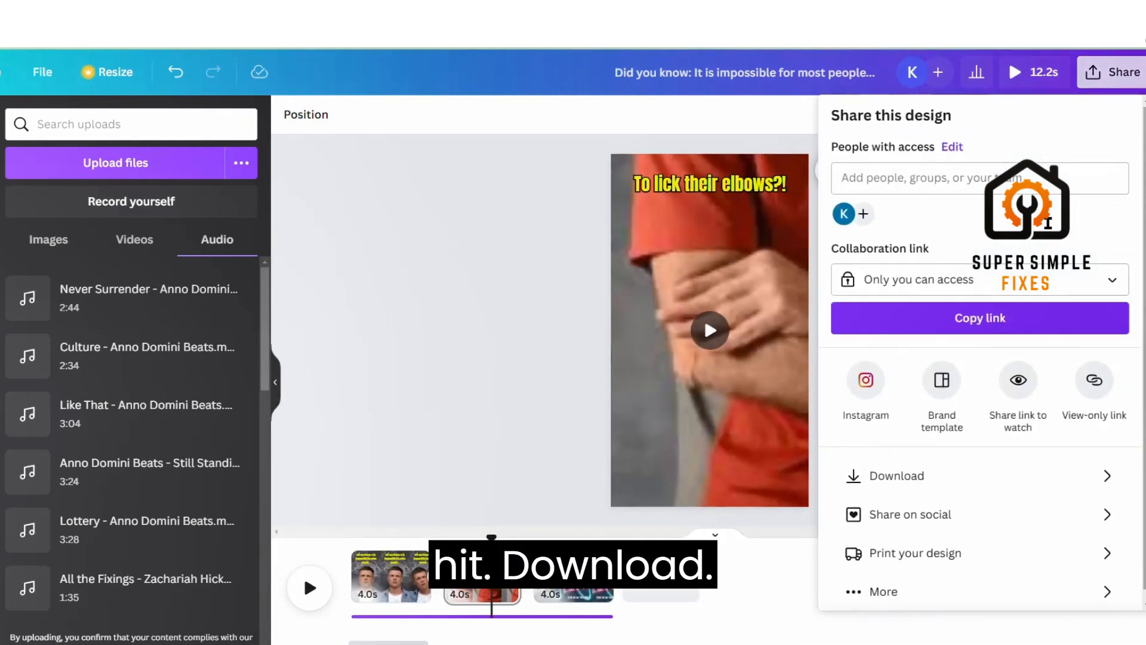
scroll(1048, 223, "down", 1)
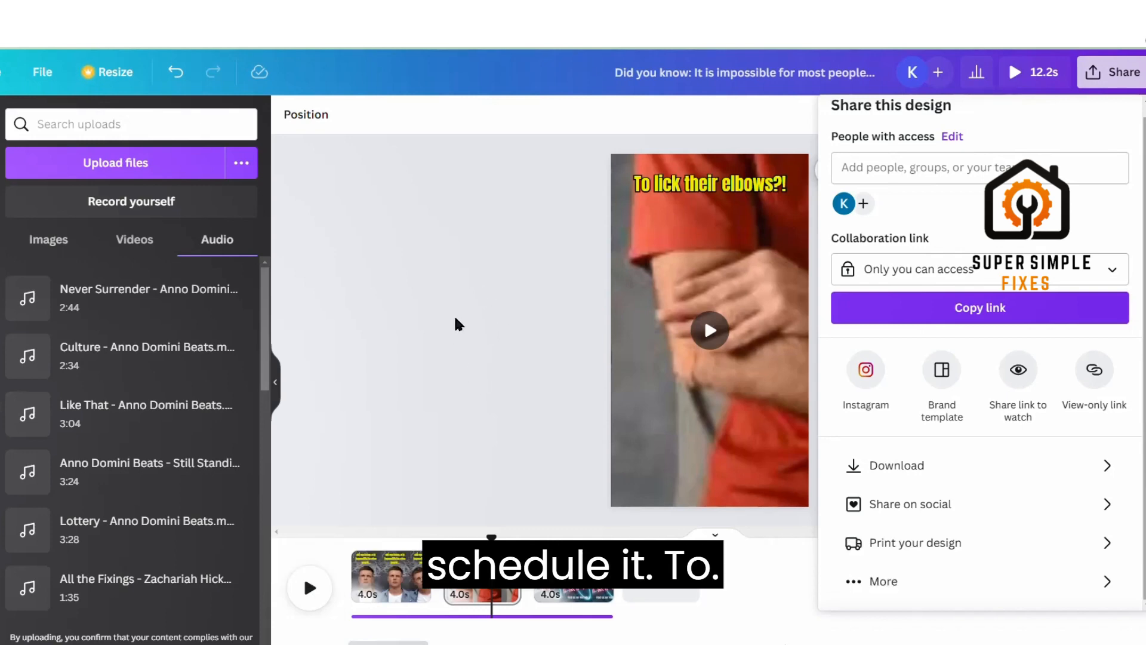
Switch to YouTube Studio, view the channel's list of scheduled videos, and check the options for creating new content.
left_click(681, 133)
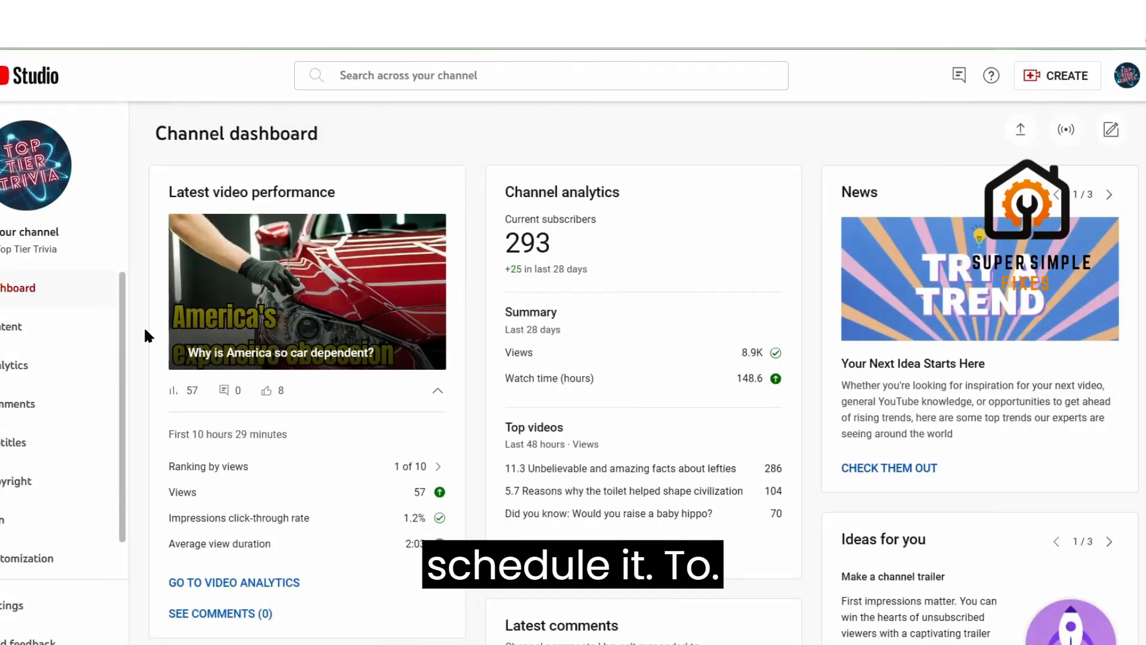
left_click(69, 326)
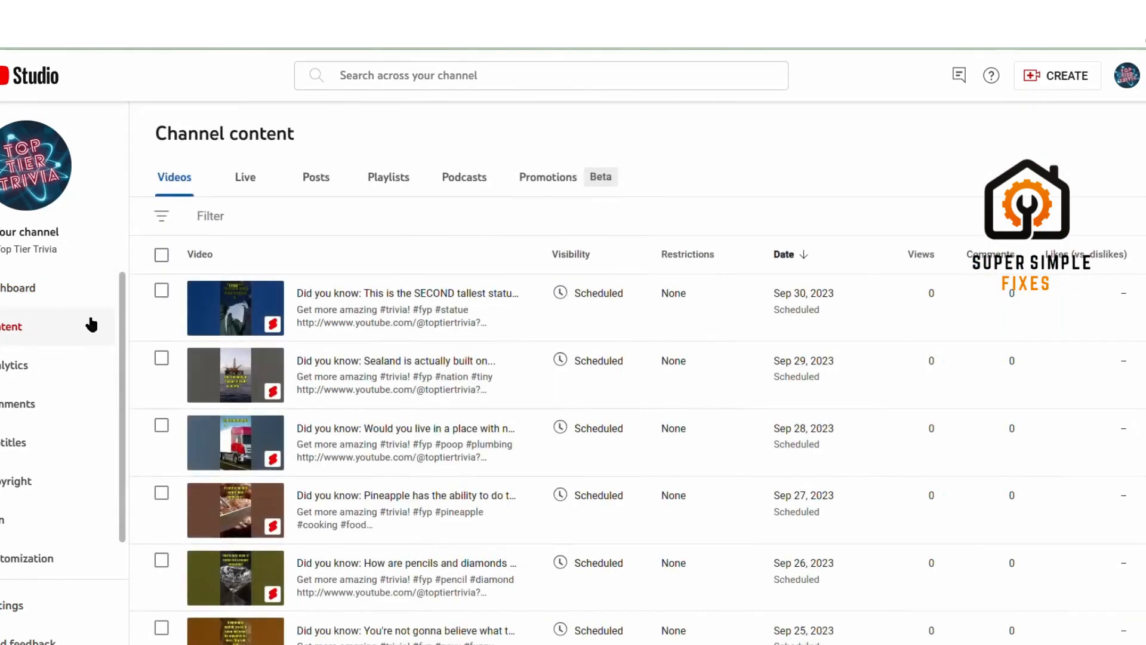
left_click(1057, 80)
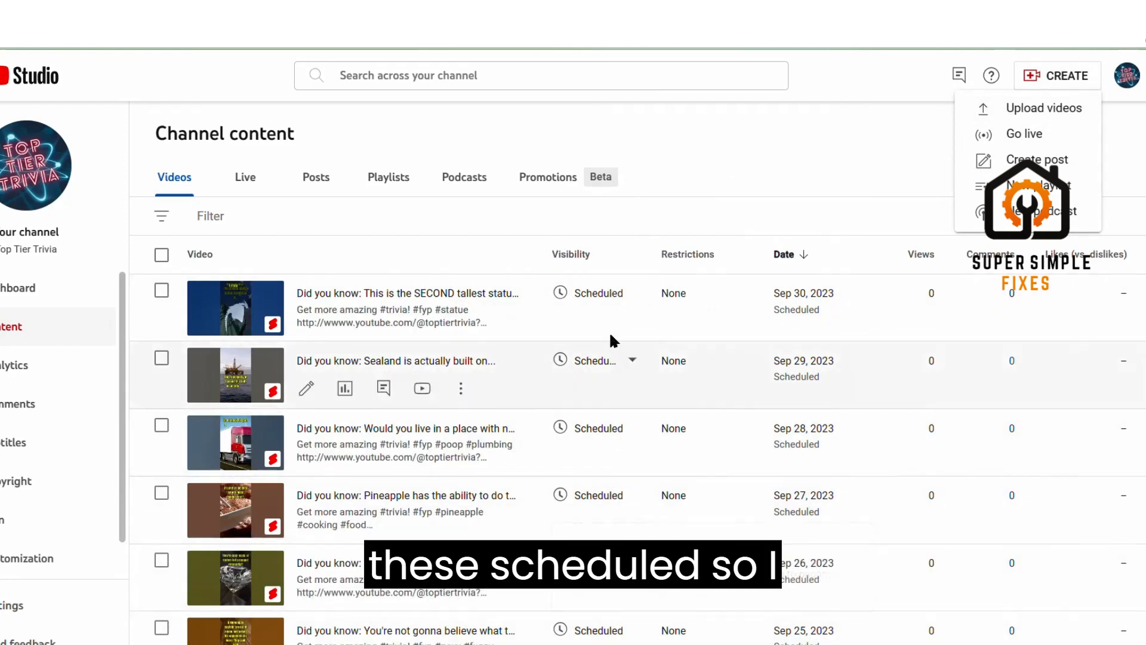
left_click(803, 148)
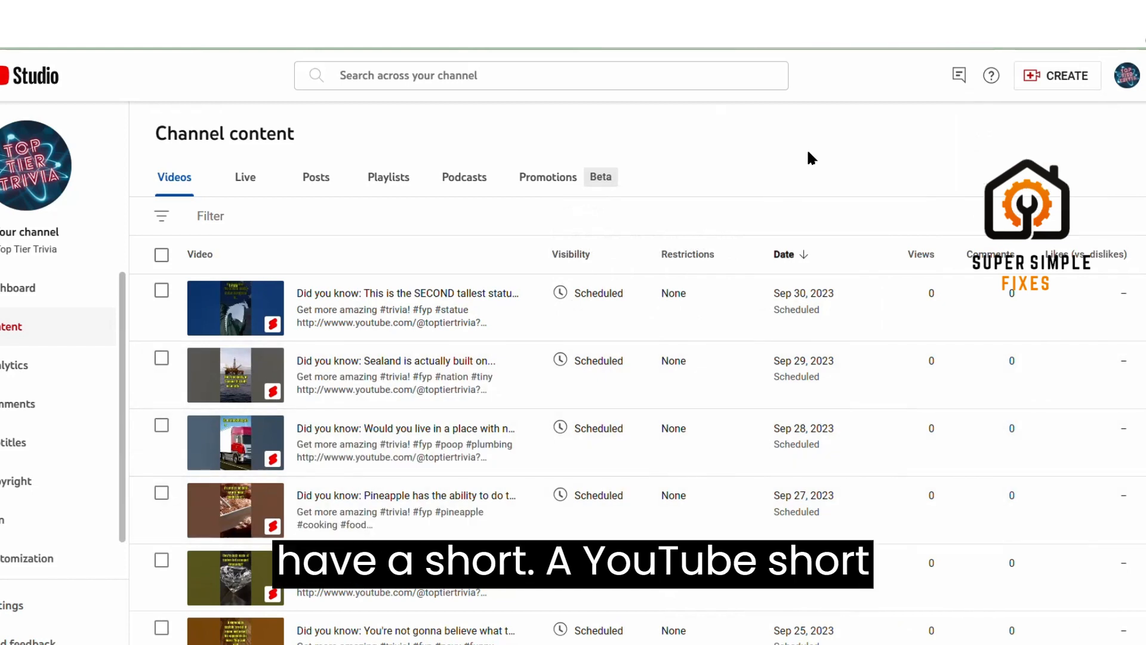